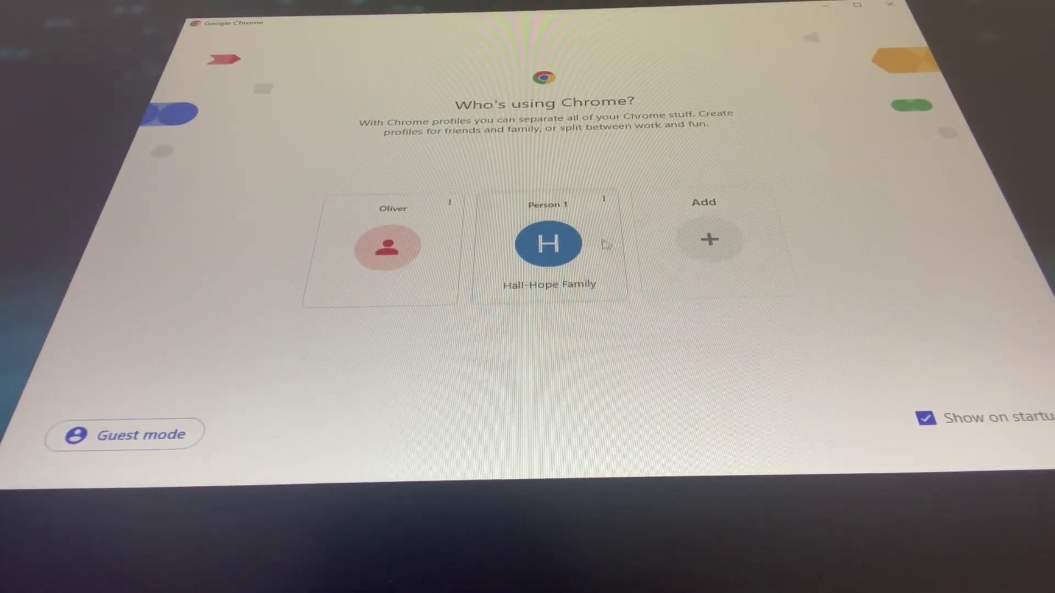
Step: Choose the Person 1 Chrome profile and start a Google search
click(606, 244)
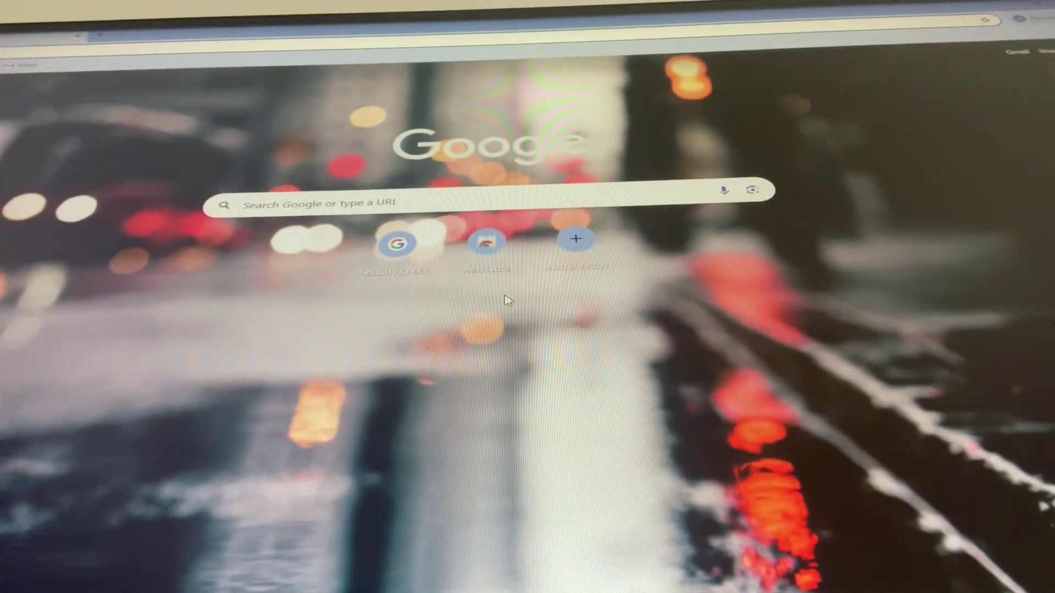
click(404, 198)
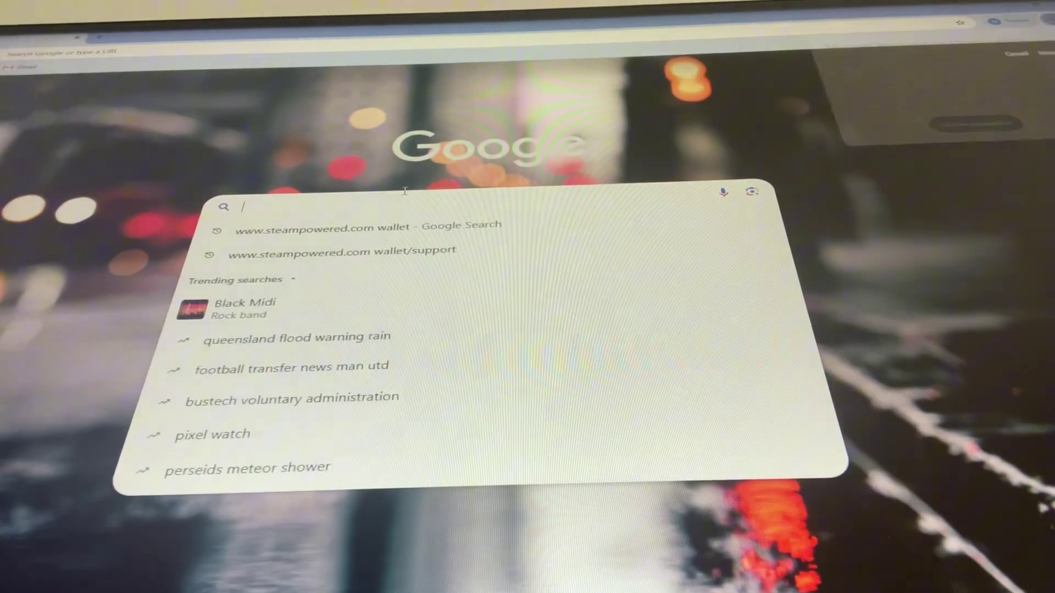
text(bad time )
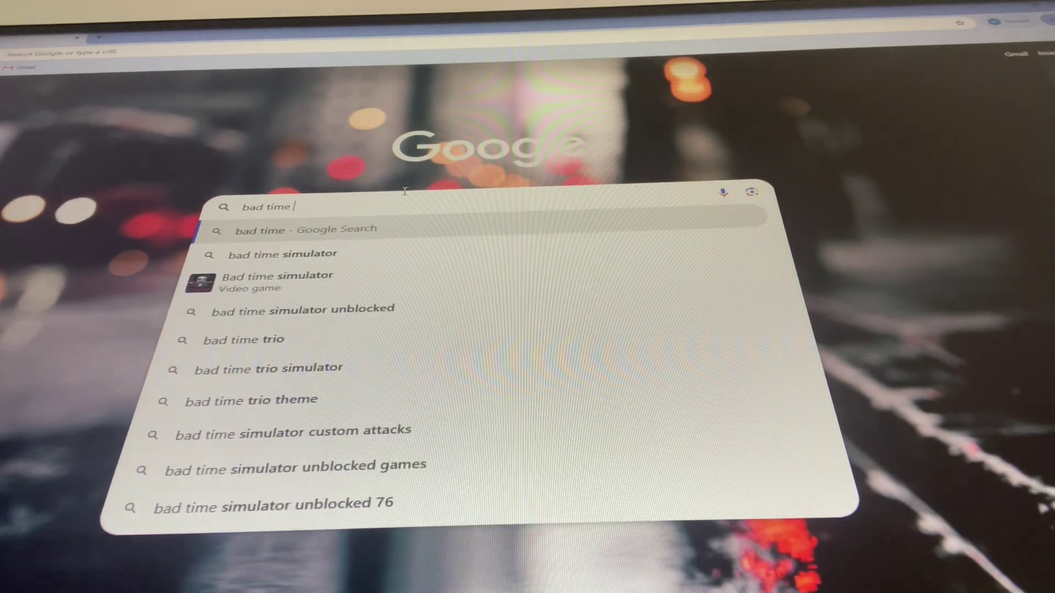
text(imu)
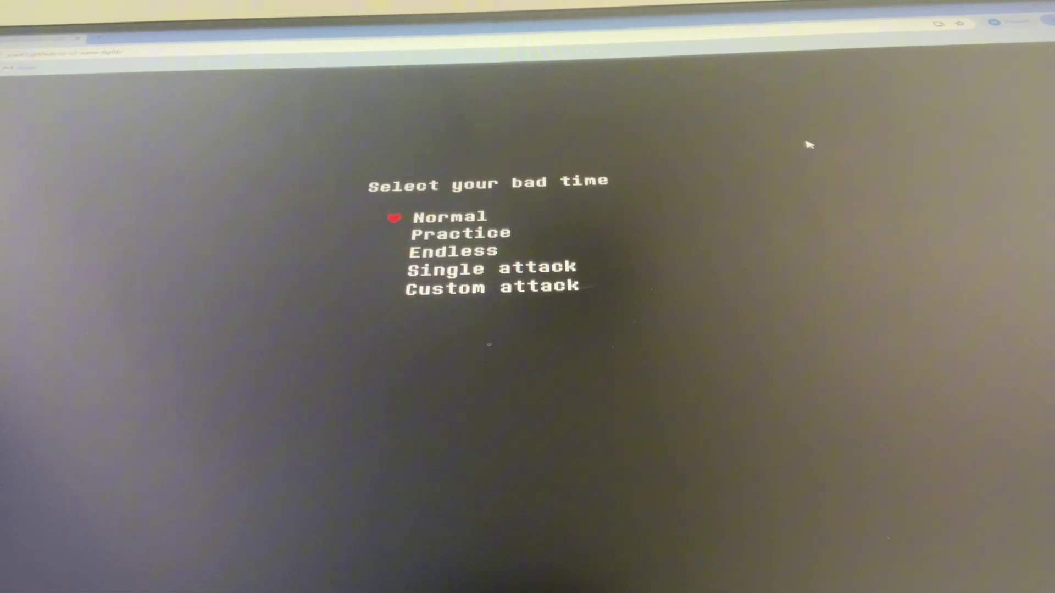
Step: Run the sans_final single attack, then start a Normal mode Sans fight
key(Down)
key(Return)
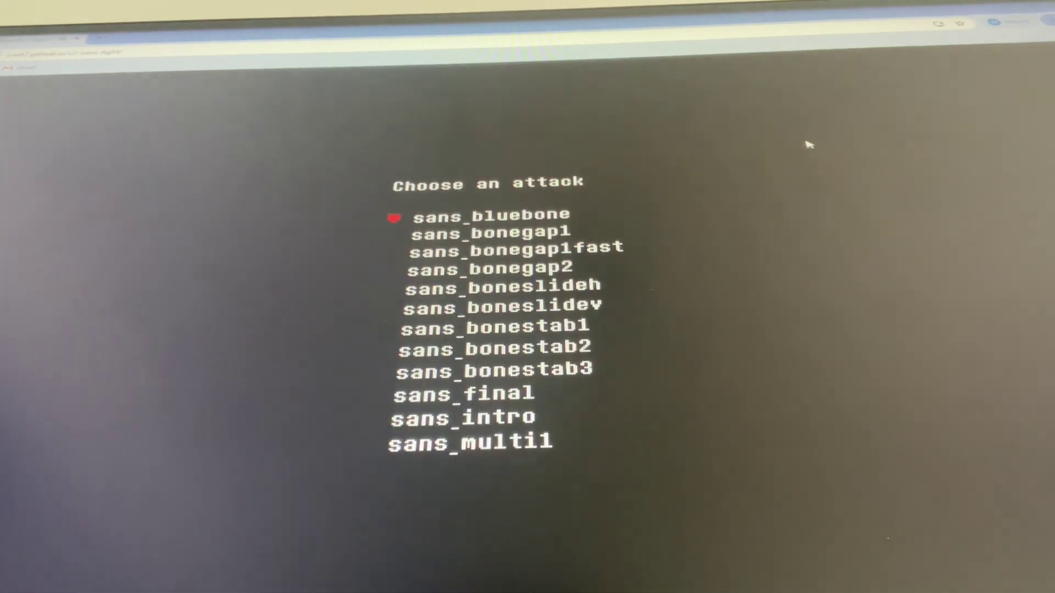
key(Down)
key(Down)
key(Down)
key(Down)
key(Down)
key(Down)
key(Down)
key(Down)
key(Return)
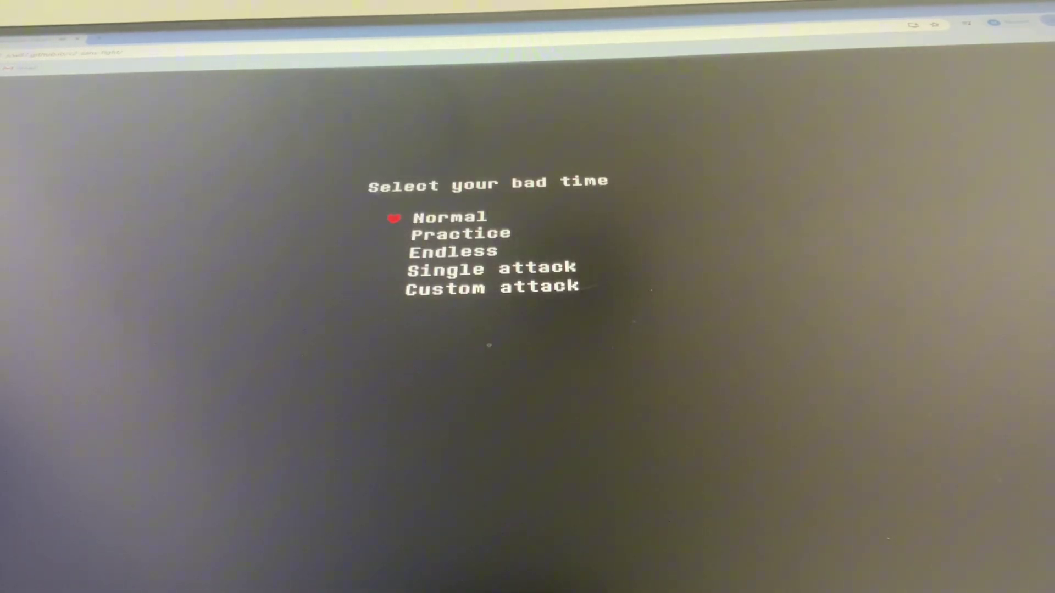
key(Return)
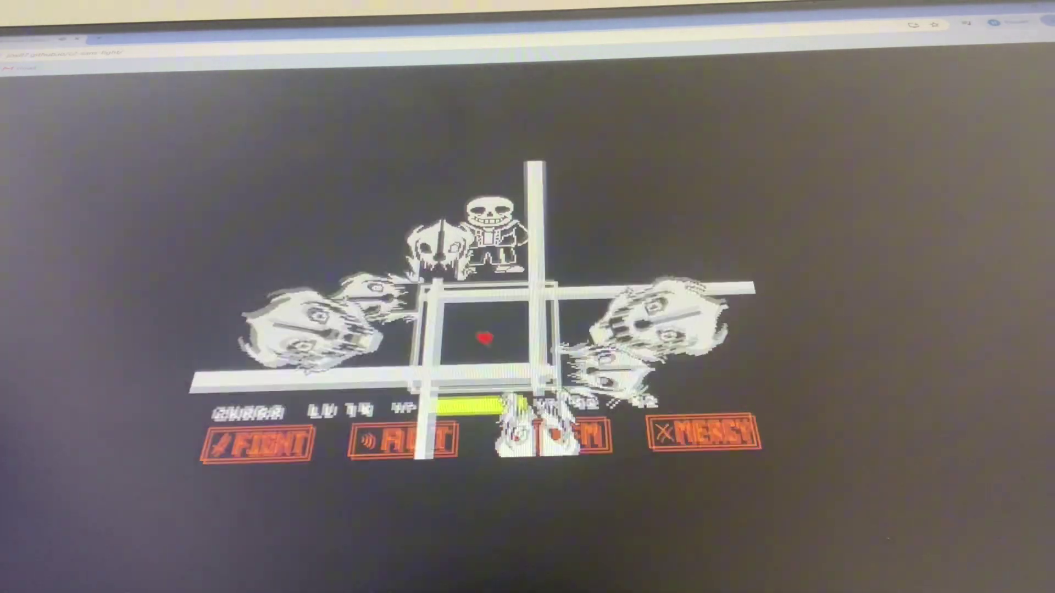
Step: Escape the opening blaster beams and attack Sans on the first turns
key(Up)
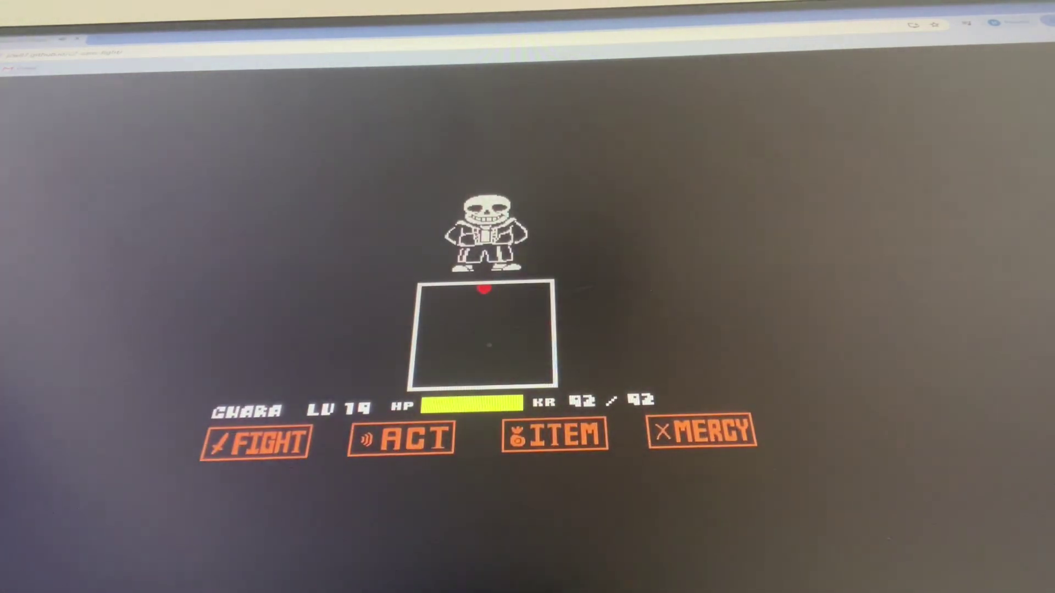
key(z)
key(z)
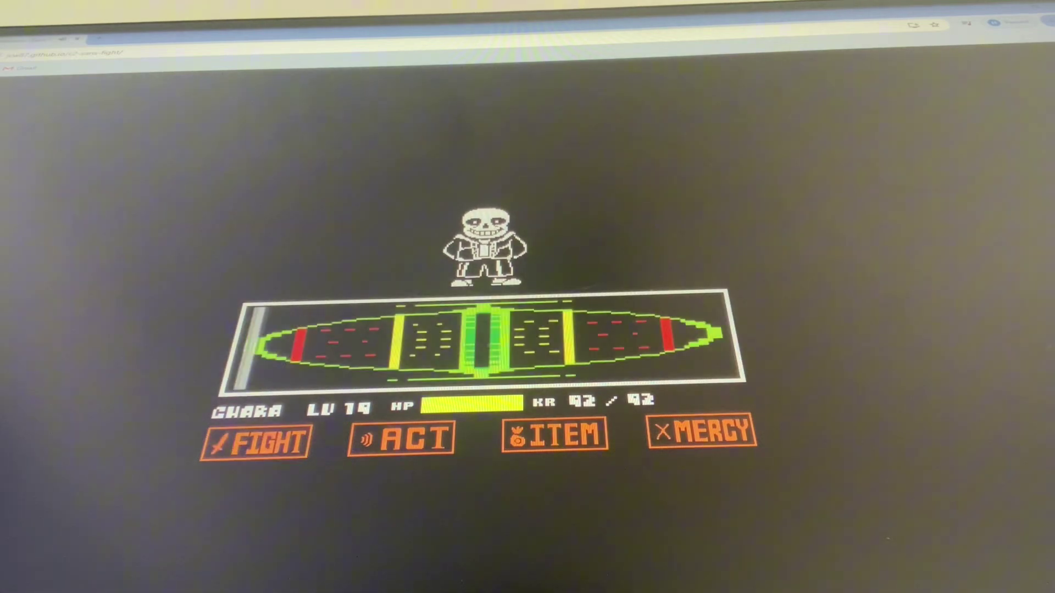
key(z)
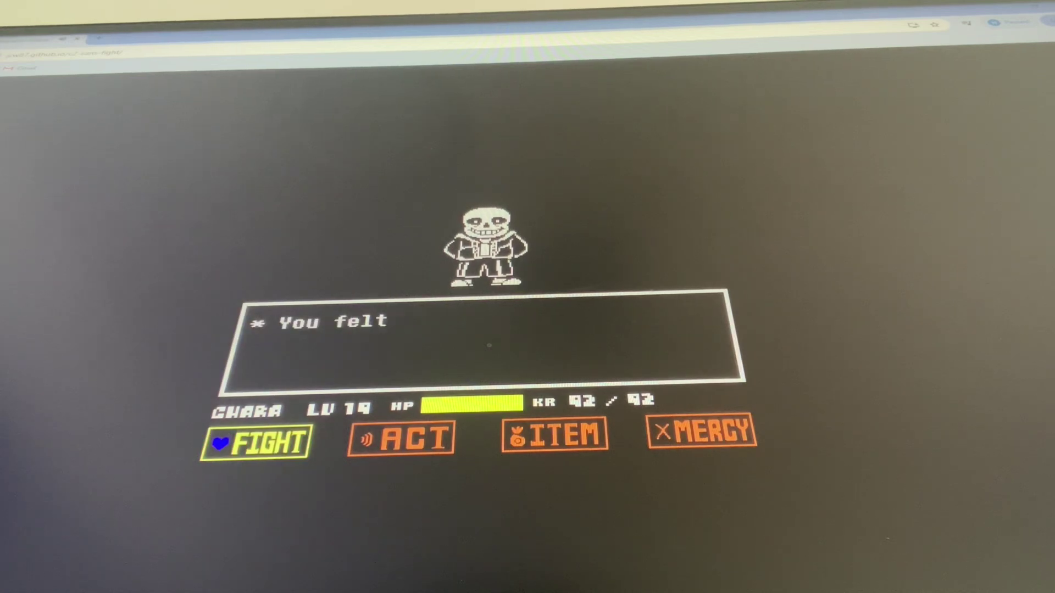
key(z)
key(z)
key(z)
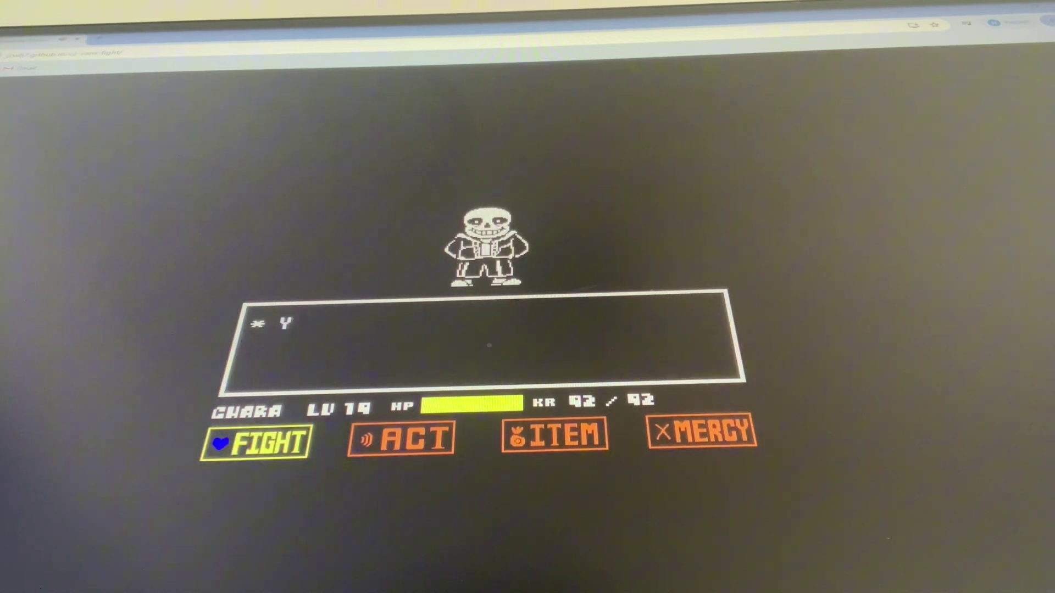
key(z)
key(z)
key(z)
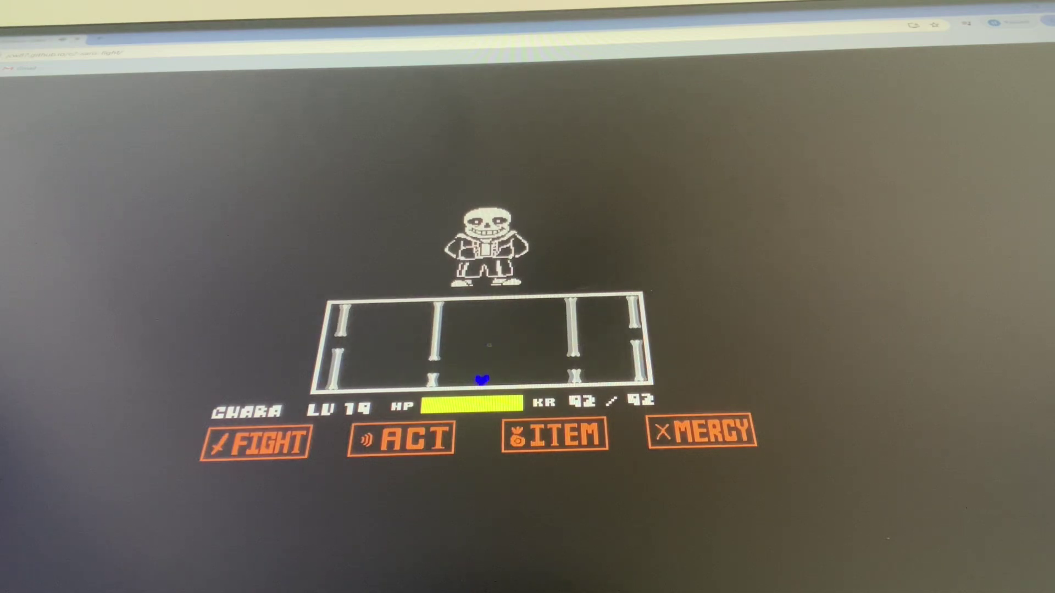
Step: Jump the scrolling bones and keep slashing Sans with timed attacks
key(Up)
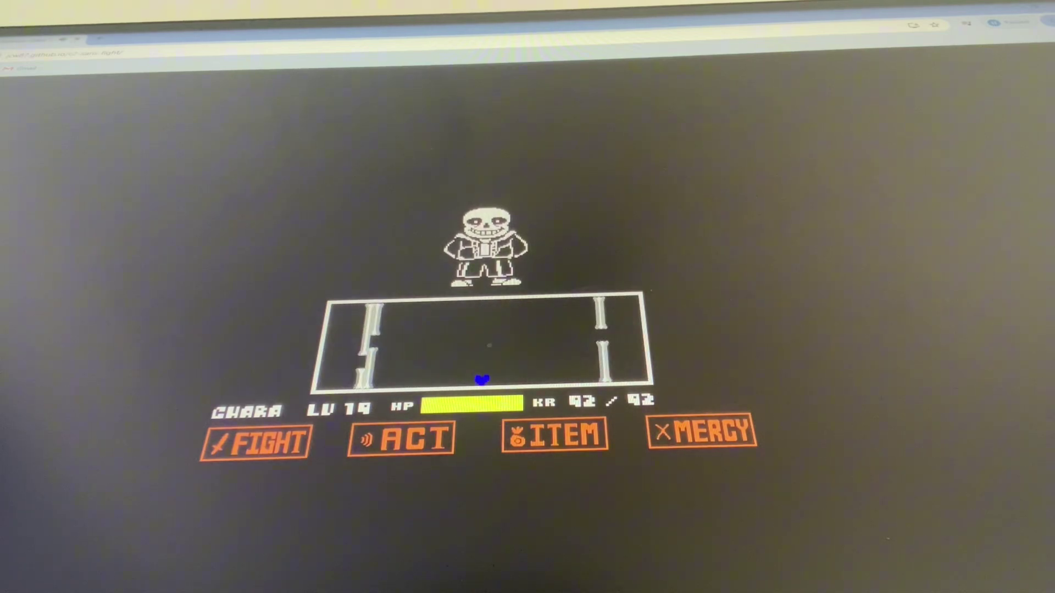
key(Up)
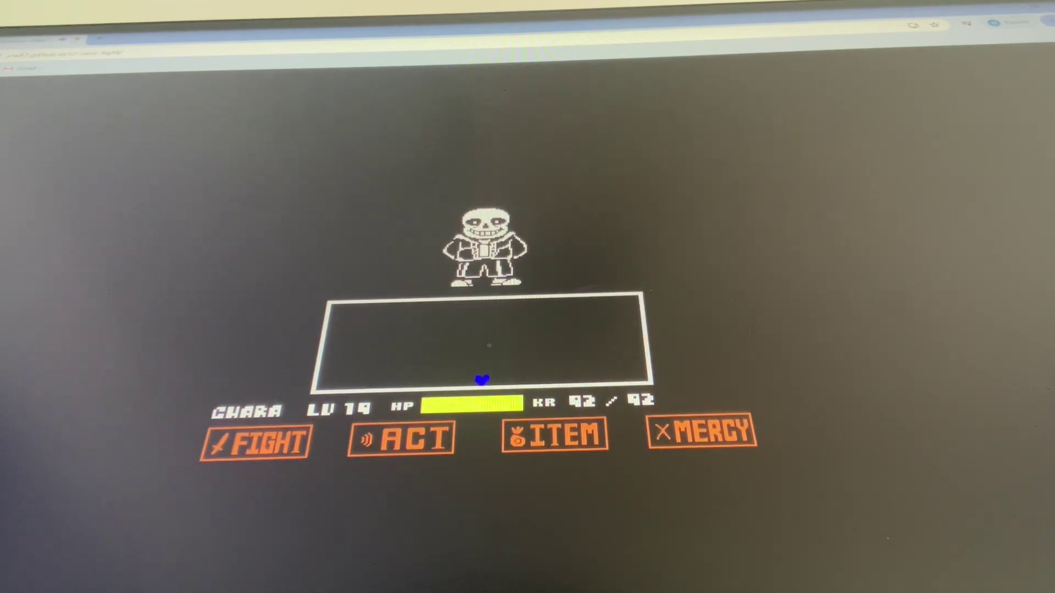
key(z)
key(z)
key(z)
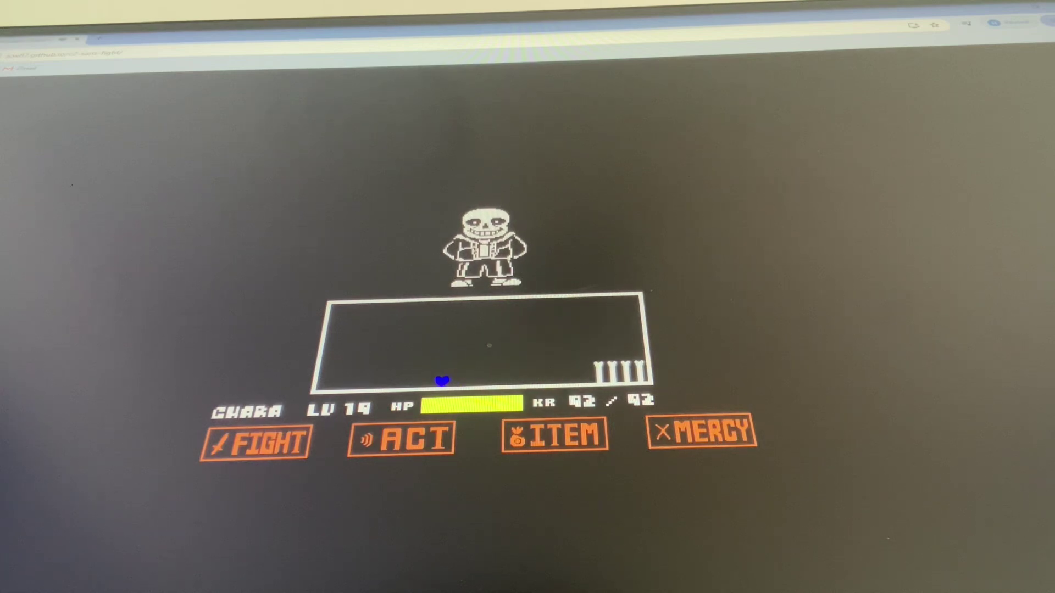
key(z)
key(z)
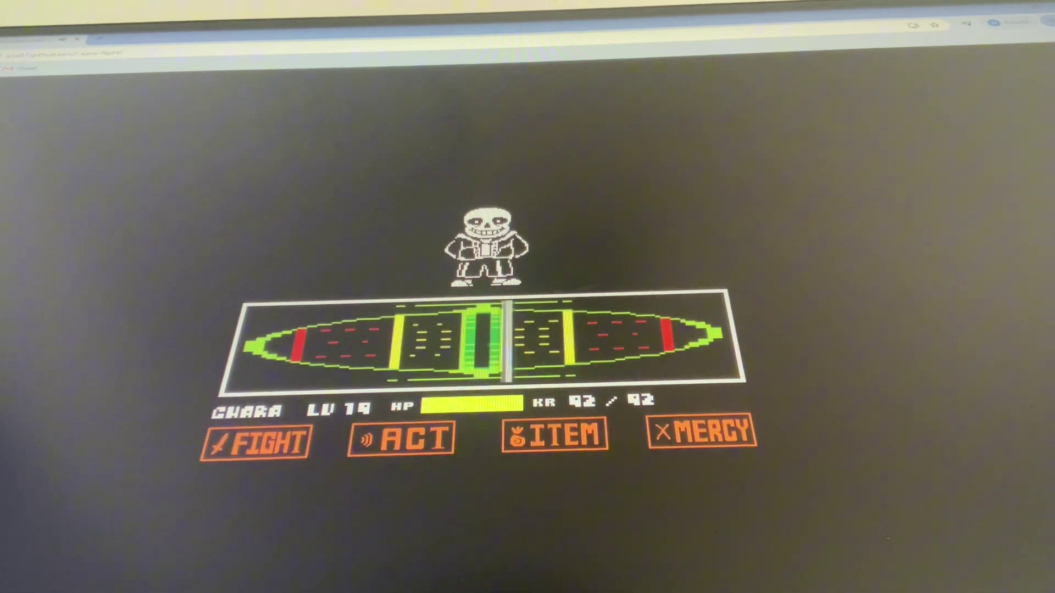
key(z)
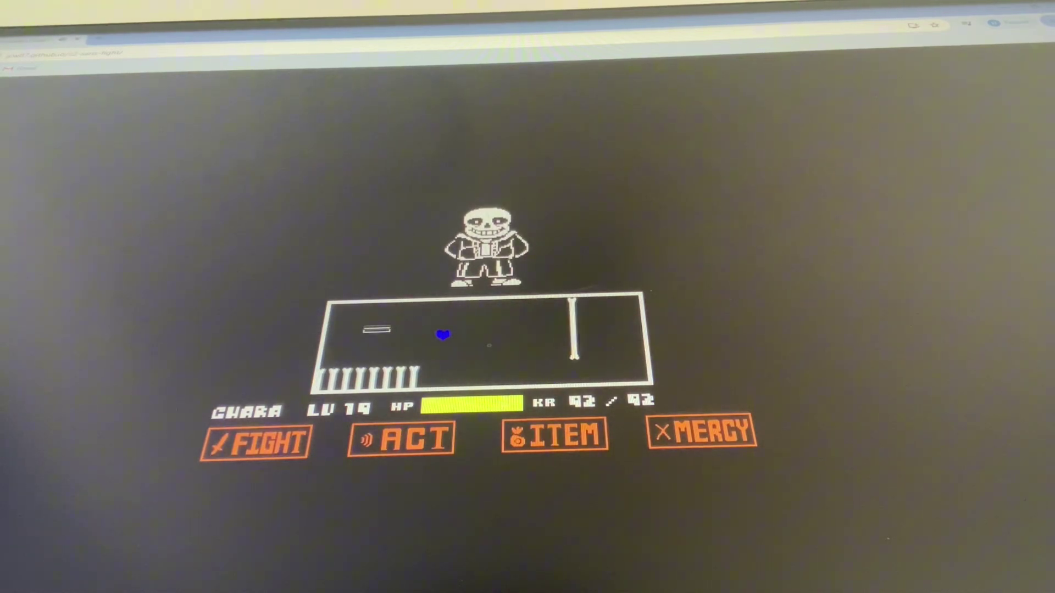
key(z)
key(z)
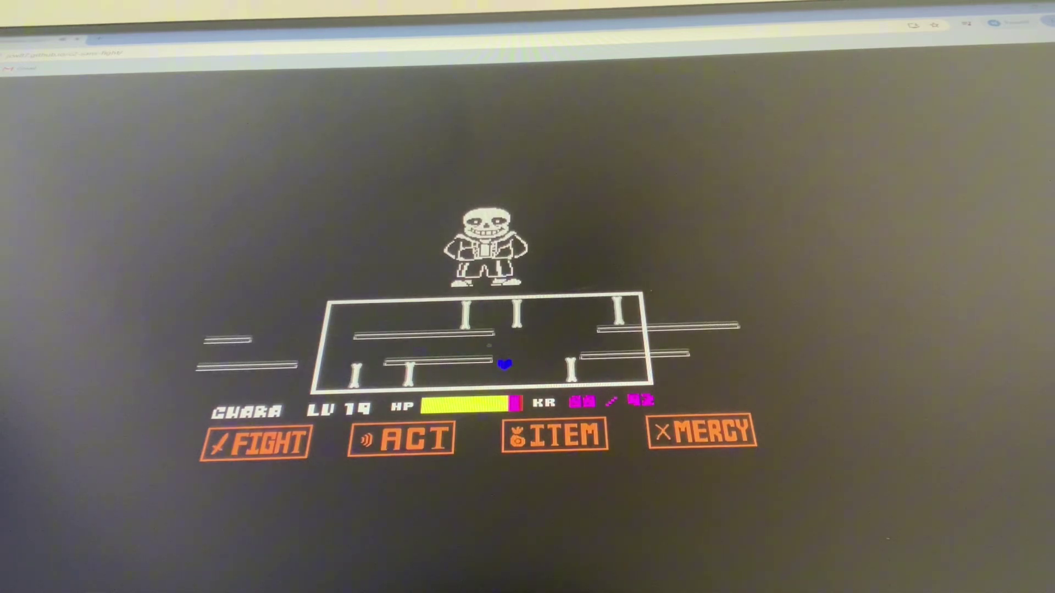
key(Right)
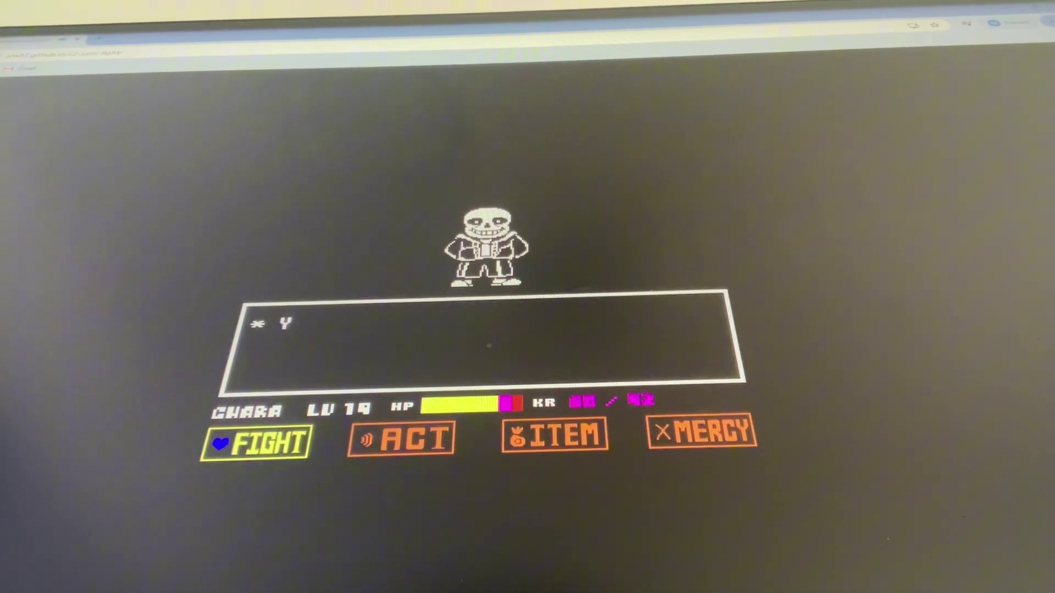
Step: Attack Sans, ride the platform and jump the bones, then slash again
key(z)
key(z)
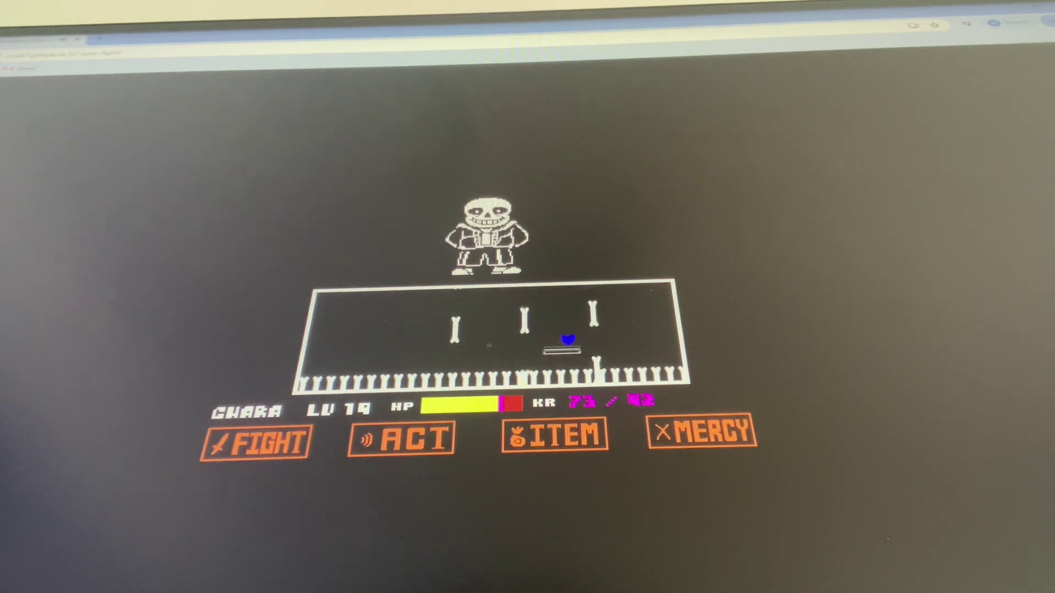
key(Right)
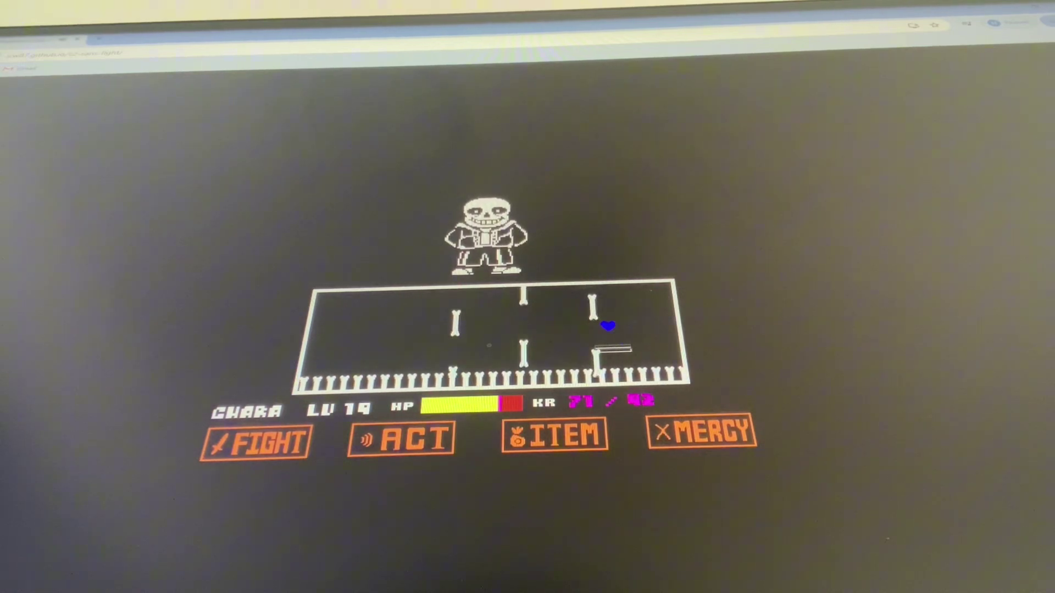
key(Up)
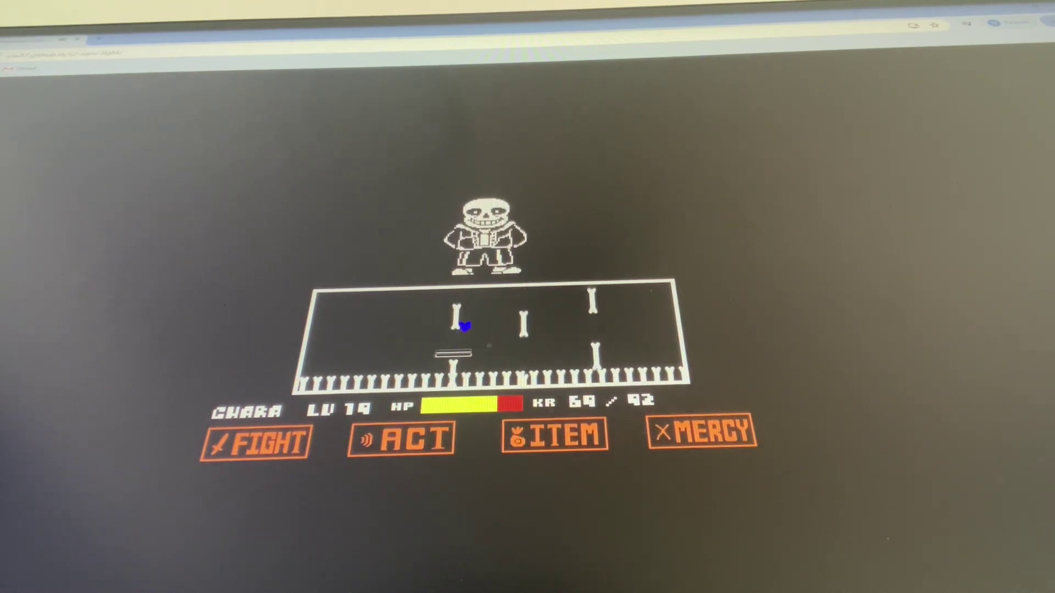
key(z)
key(z)
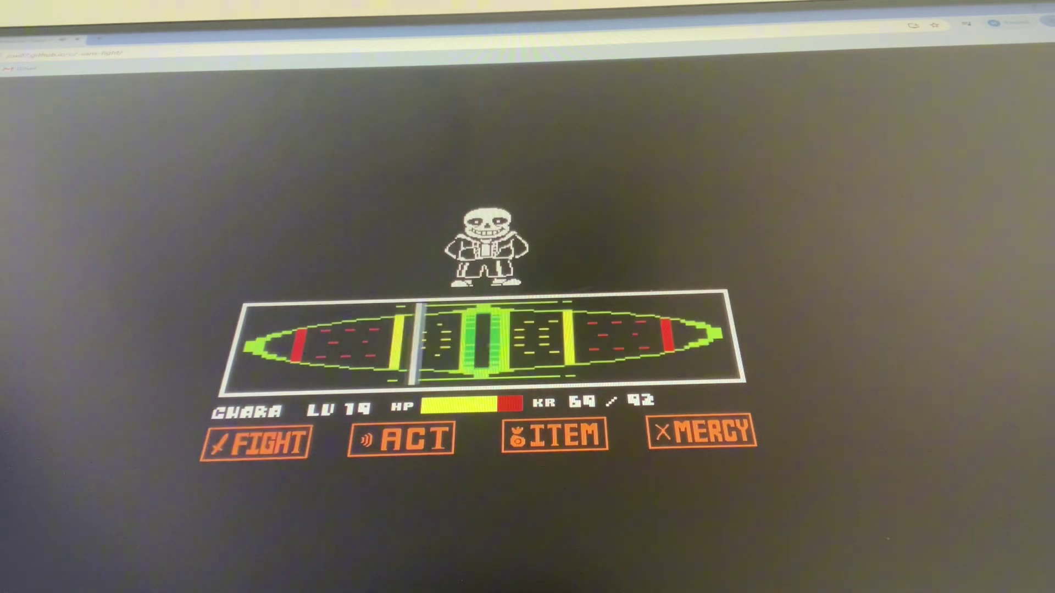
key(z)
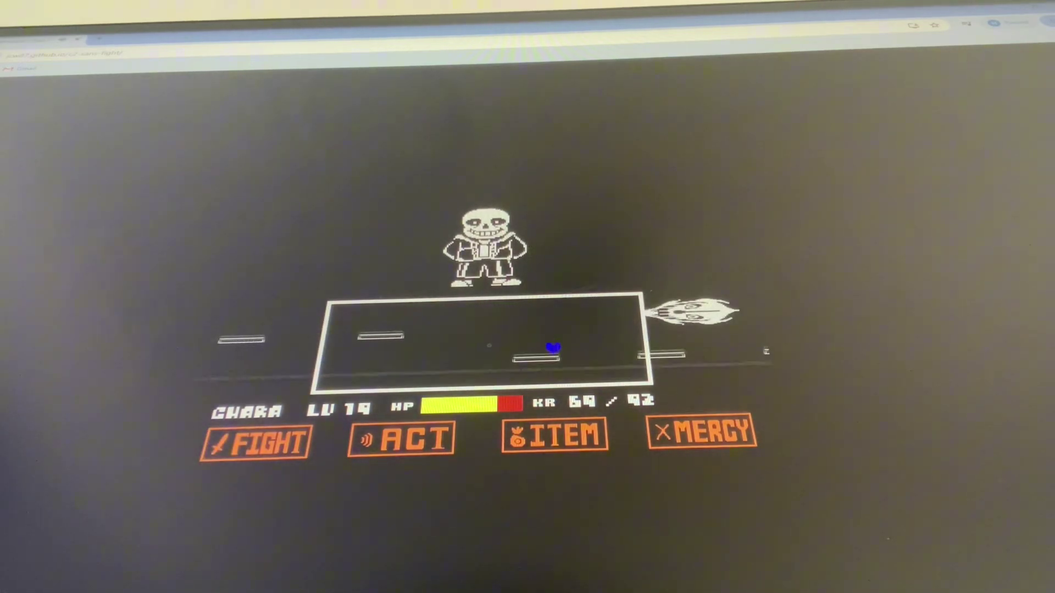
Step: Move between floor and platform to dodge the blasts, then strike Sans
key(Left)
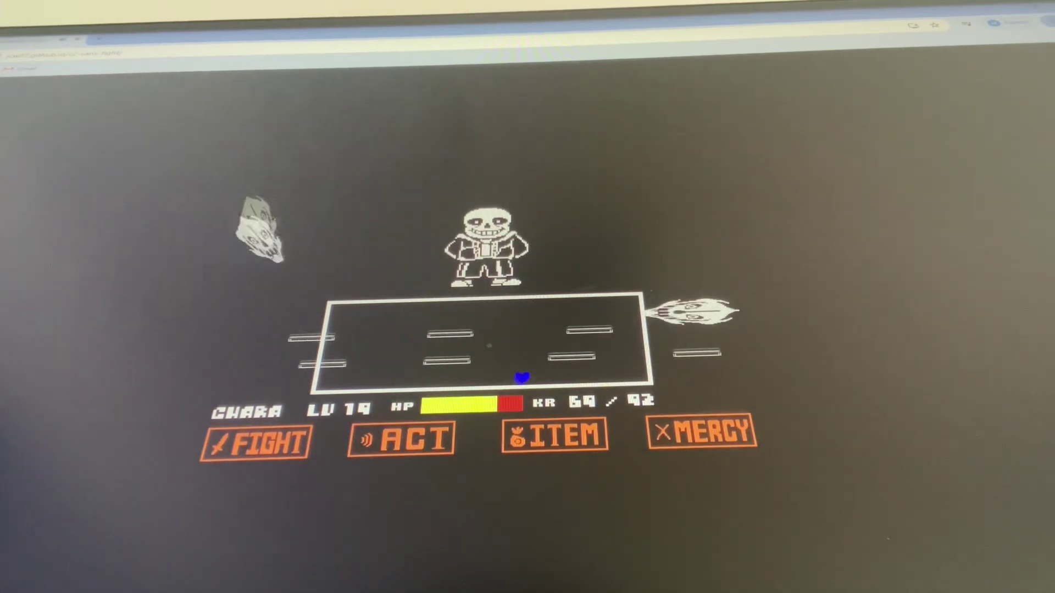
key(Up)
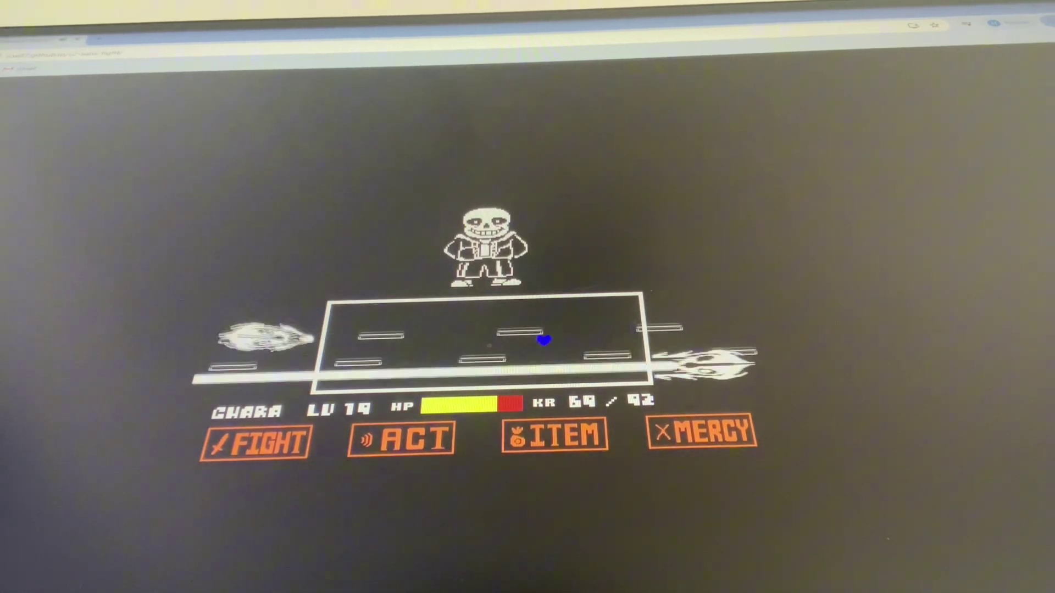
key(Down)
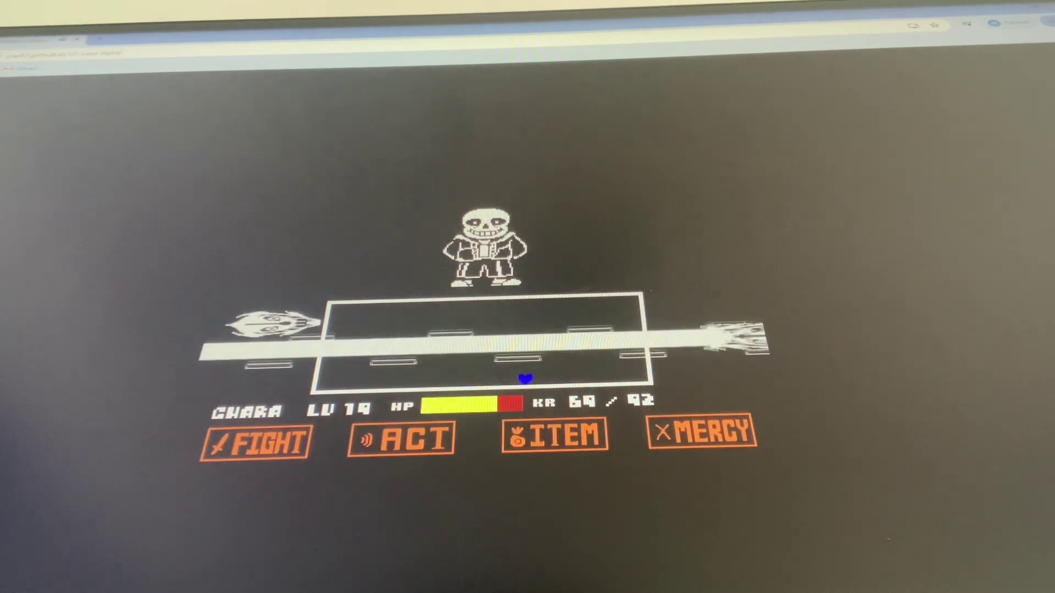
key(z)
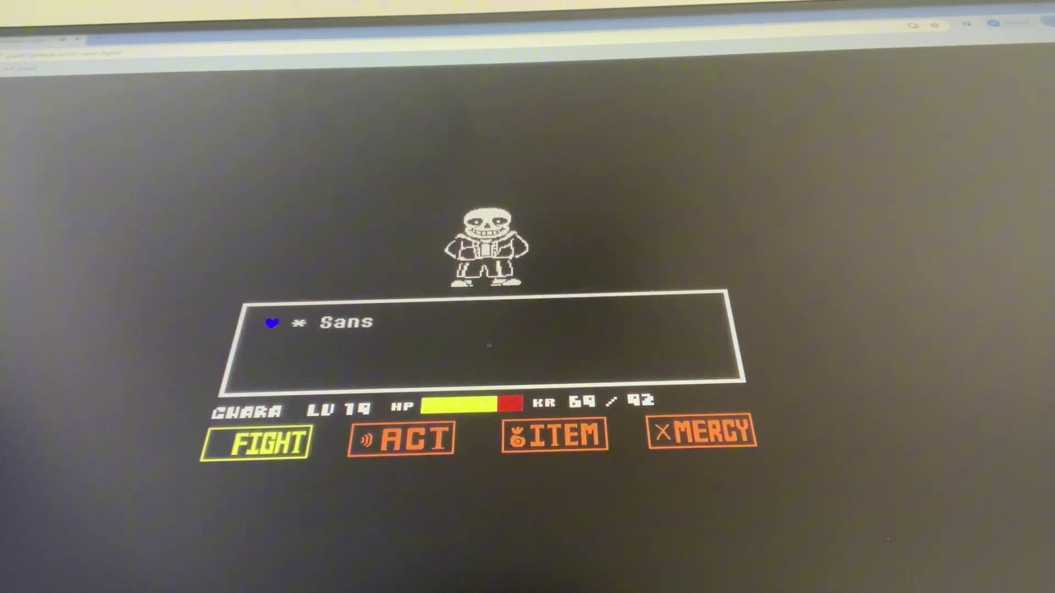
key(z)
key(z)
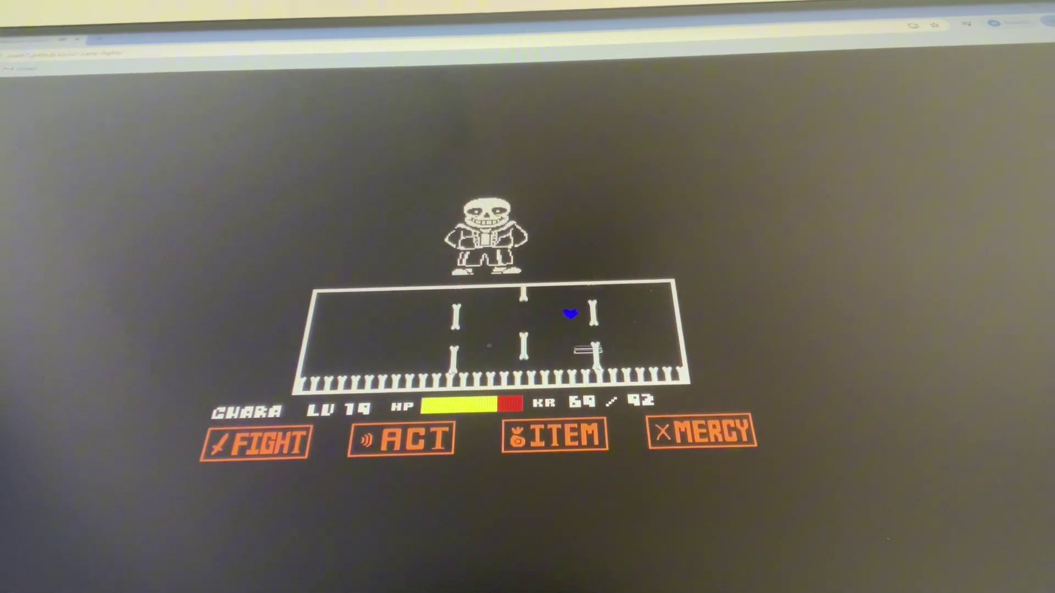
Step: Dodge bones to the left and keep attacking Sans as HP drops to 59/92
key(Left)
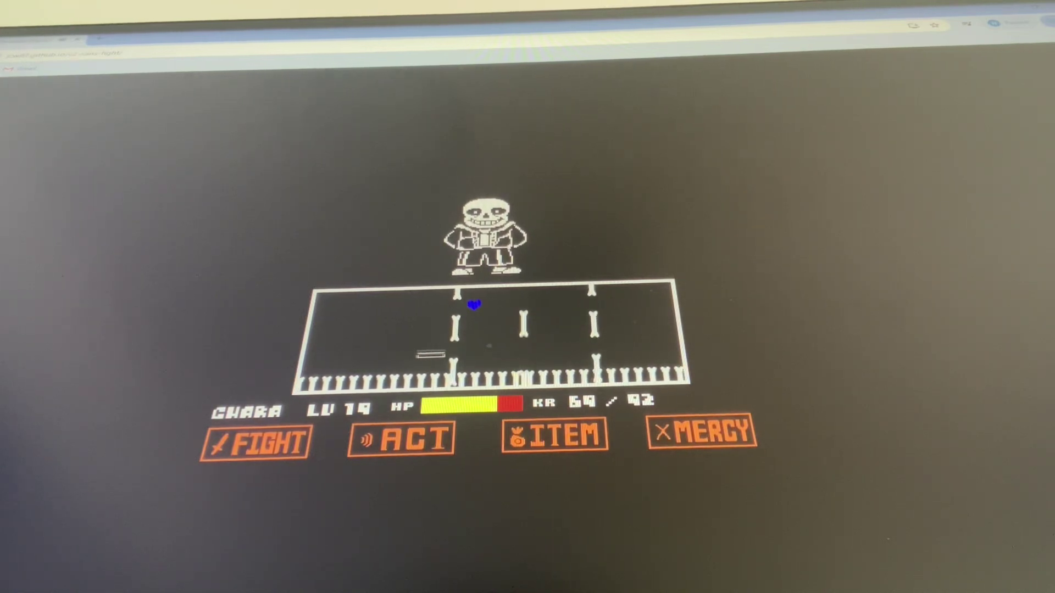
key(z)
key(z)
key(z)
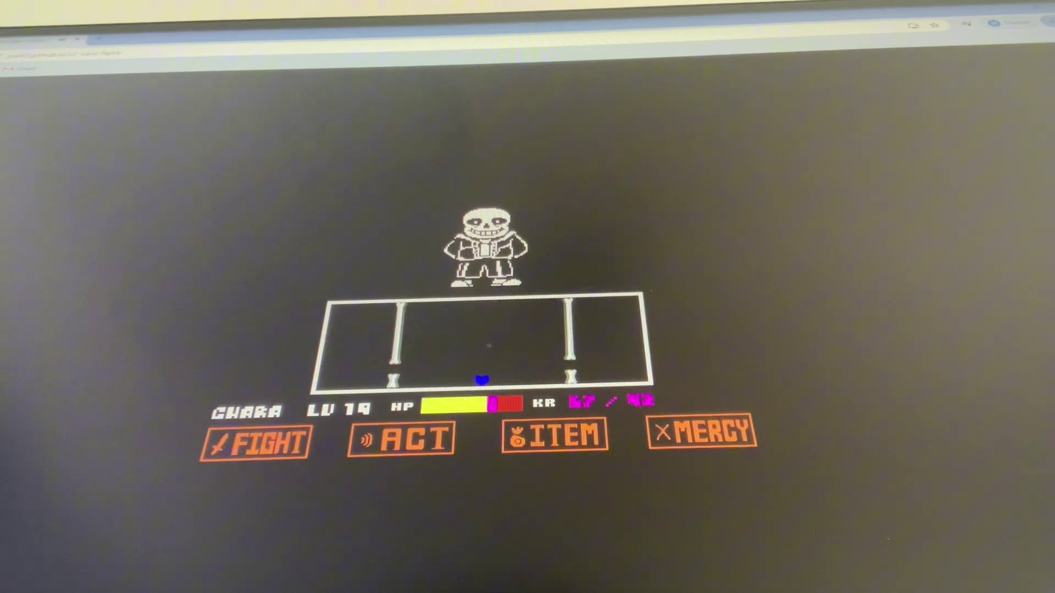
key(z)
key(z)
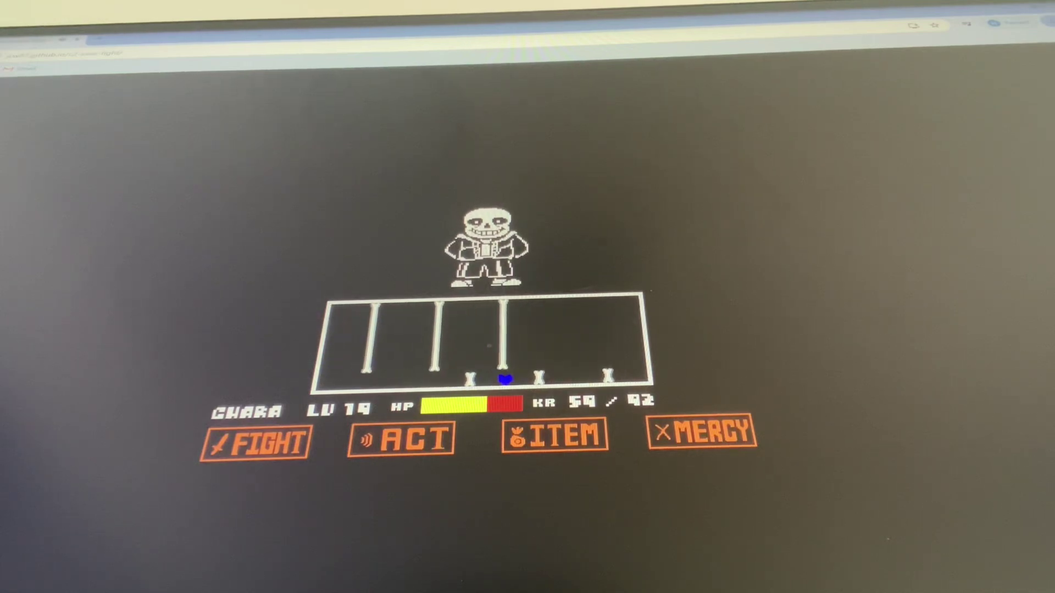
key(z)
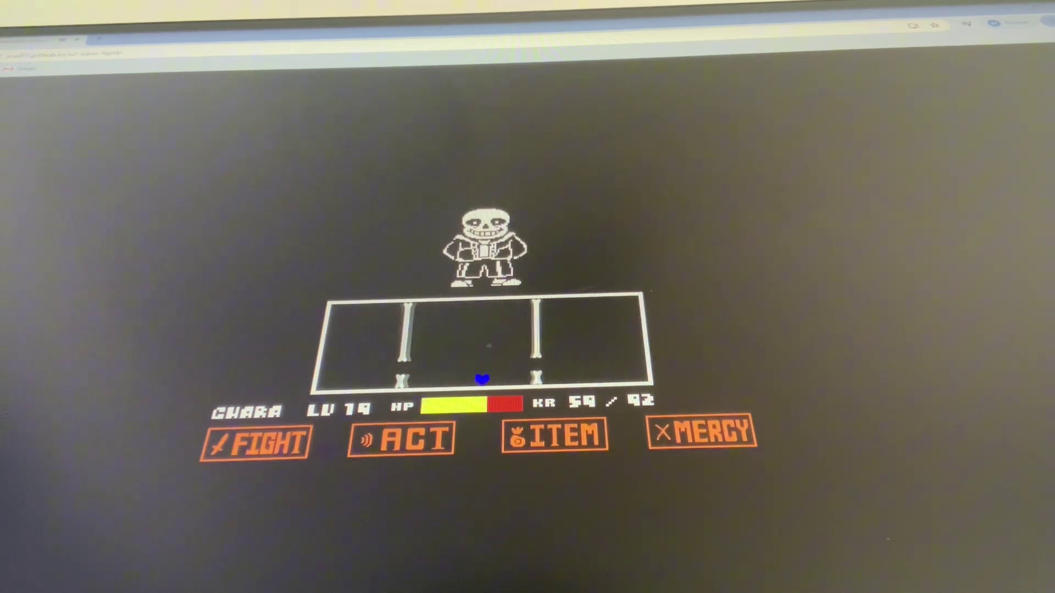
key(z)
key(z)
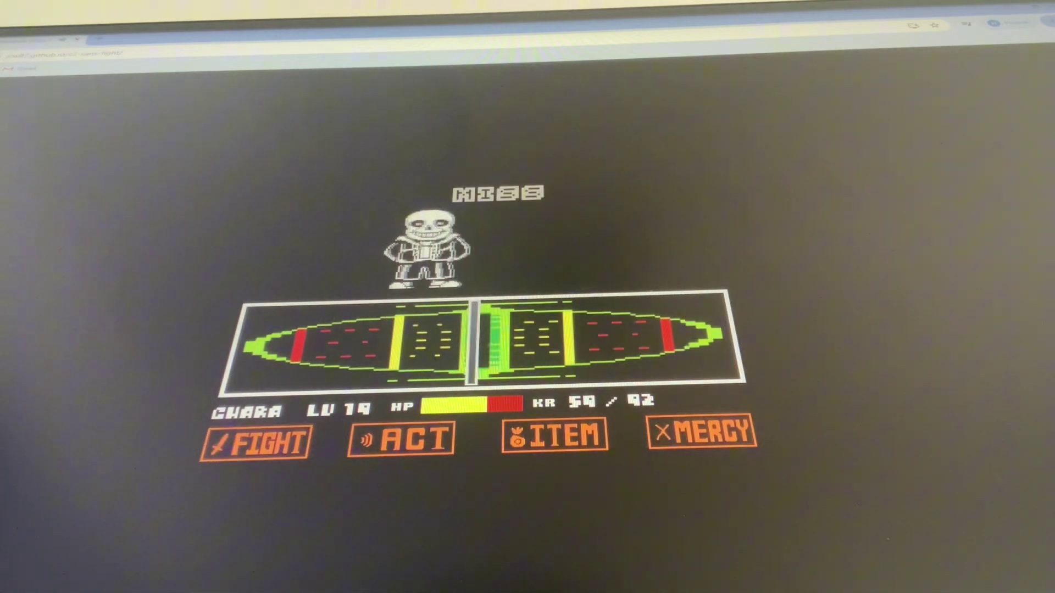
Step: Eat the Legendary Hero from ITEM to restore HP to 92/92
key(Right)
key(Right)
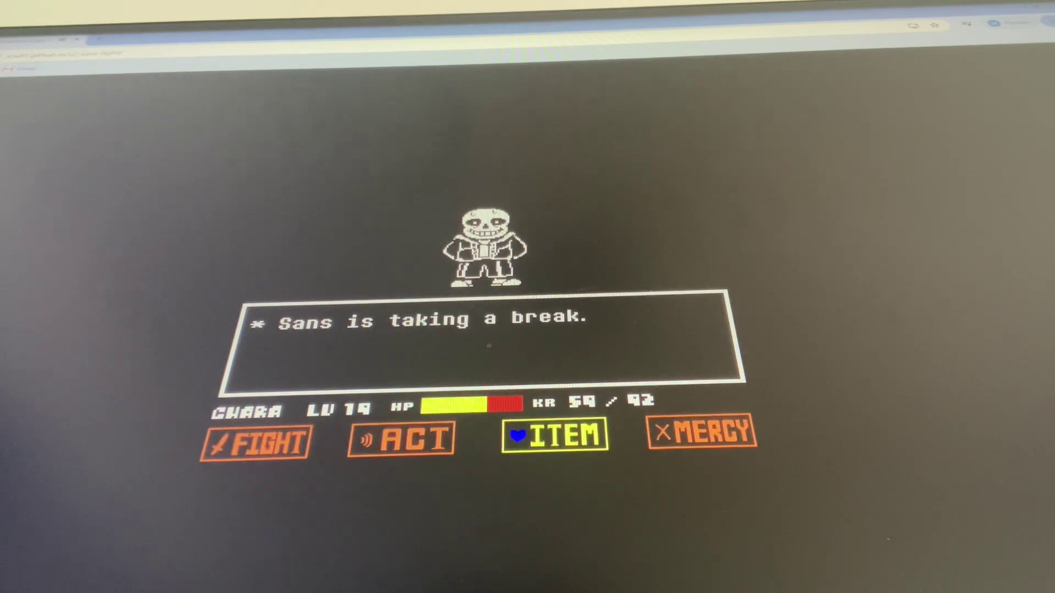
key(Left)
key(Left)
key(Right)
key(Right)
key(z)
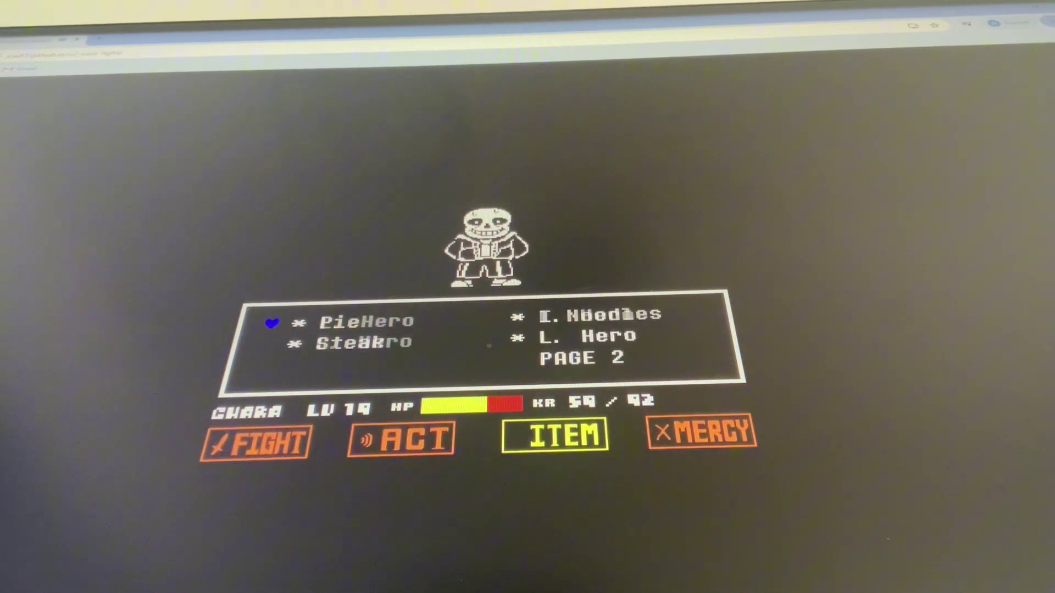
key(z)
key(z)
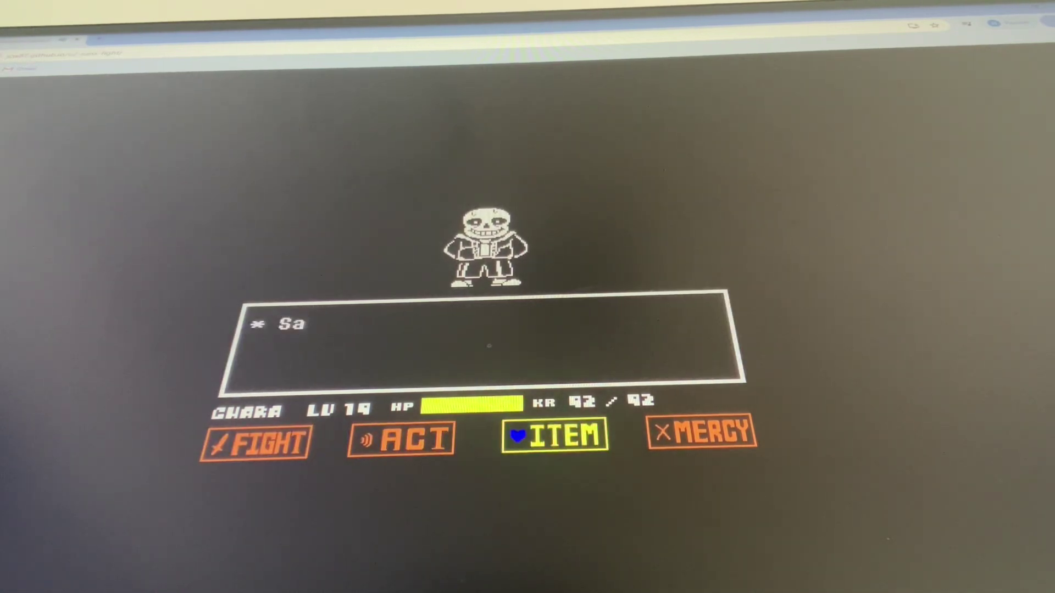
key(Left)
key(Left)
key(z)
key(z)
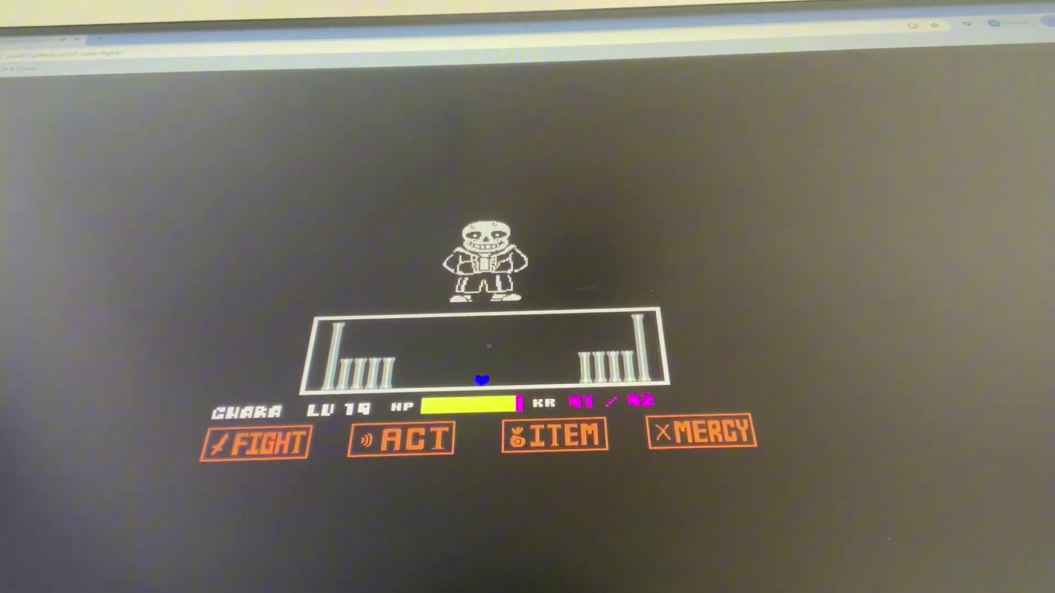
Step: Dodge the bone walls, attack Sans again, and start evading blaster beams
key(Left)
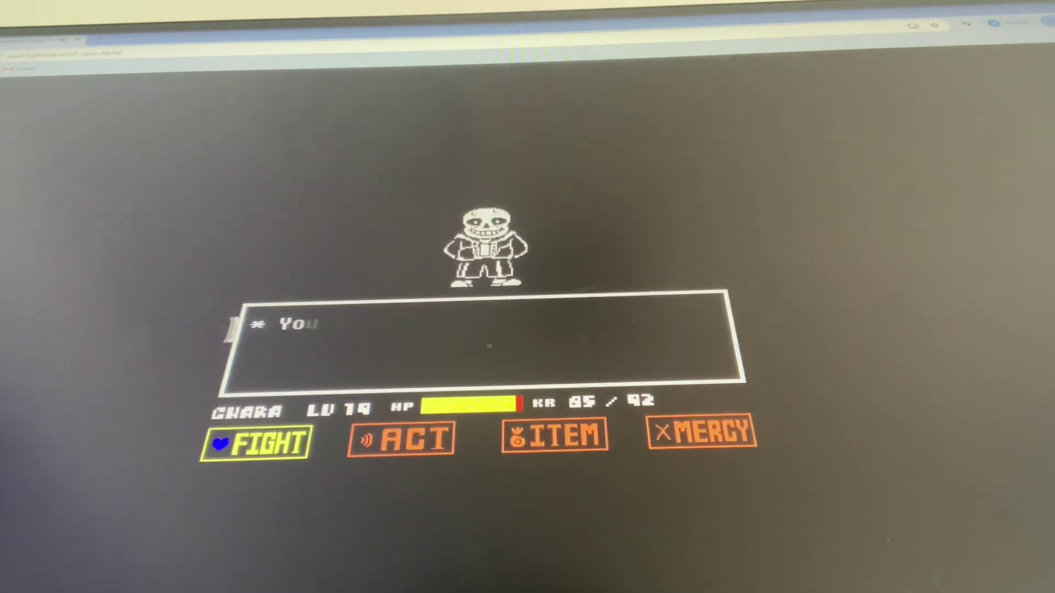
key(z)
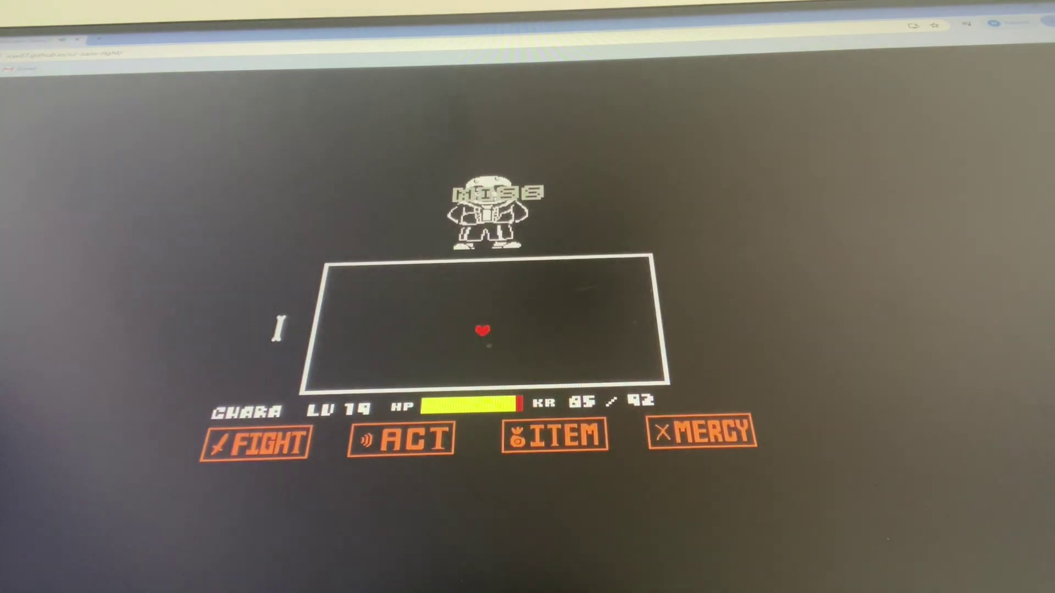
key(Up)
key(Up)
key(Right)
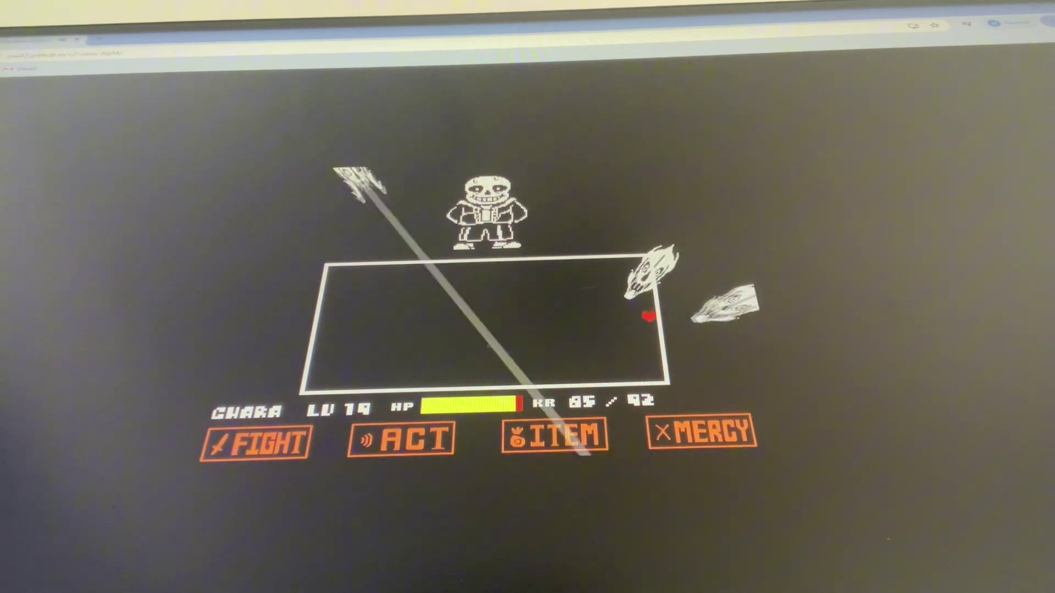
Step: Dodge the crossing Gaster Blaster beams, first to the left, then lower right
key(Down)
key(Left)
key(Left)
key(Left)
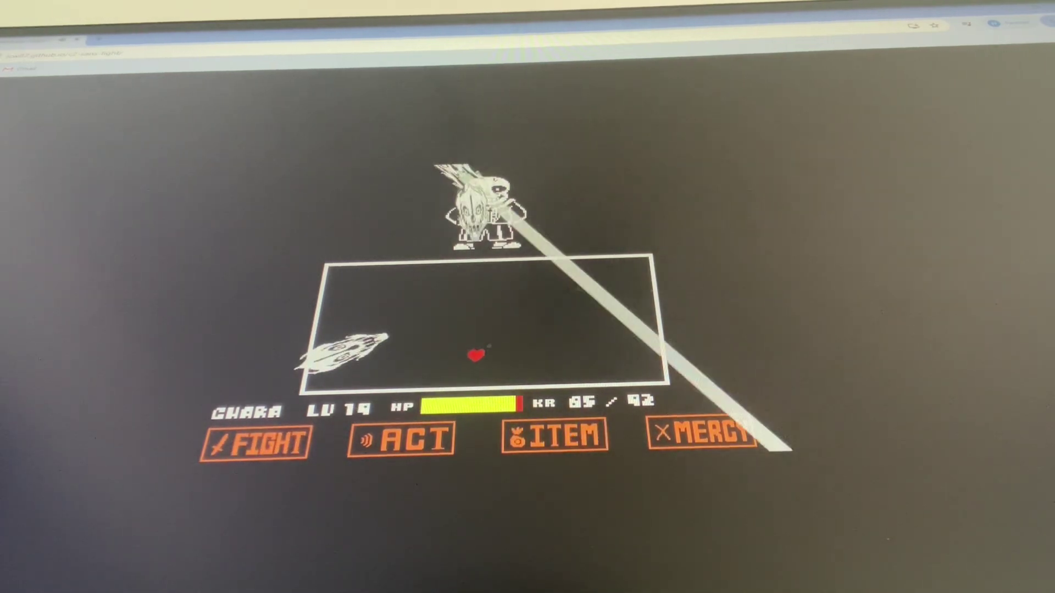
key(Right)
key(Right)
key(Right)
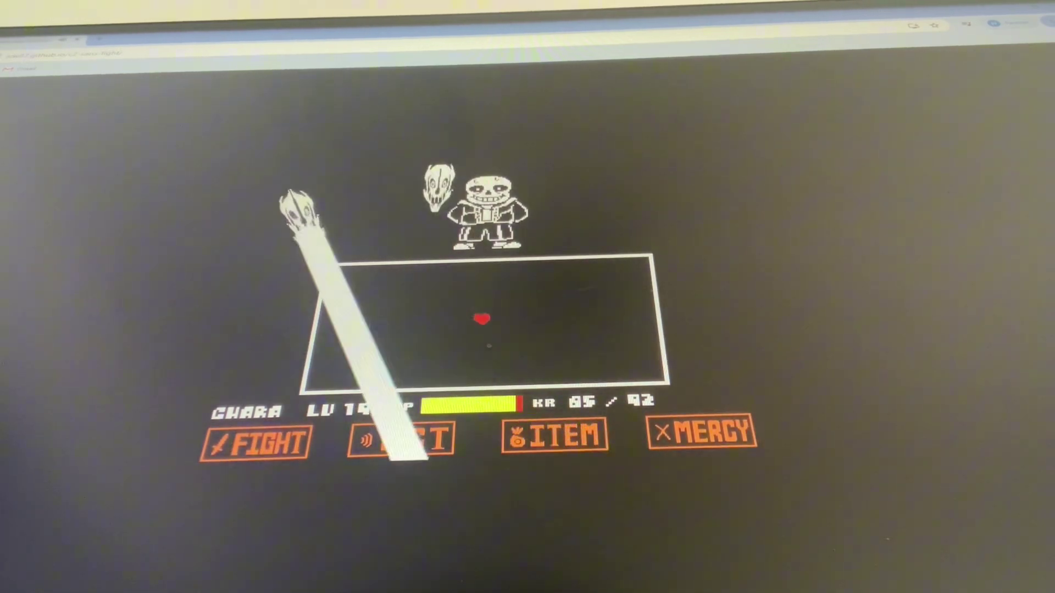
key(Down)
key(Right)
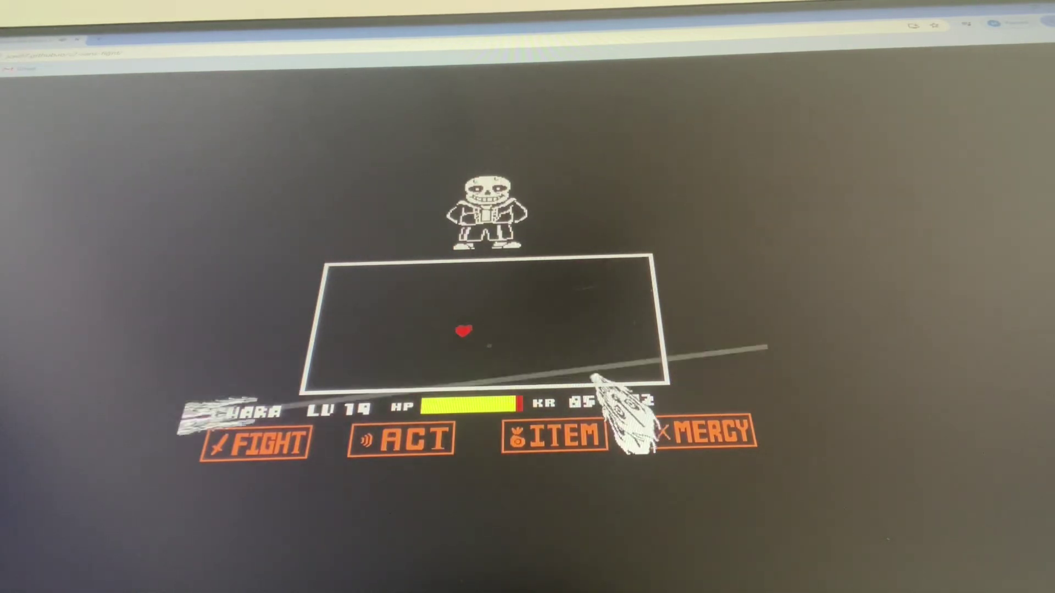
Step: Attack Sans, who dodges, then jump over the floor bones
key(z)
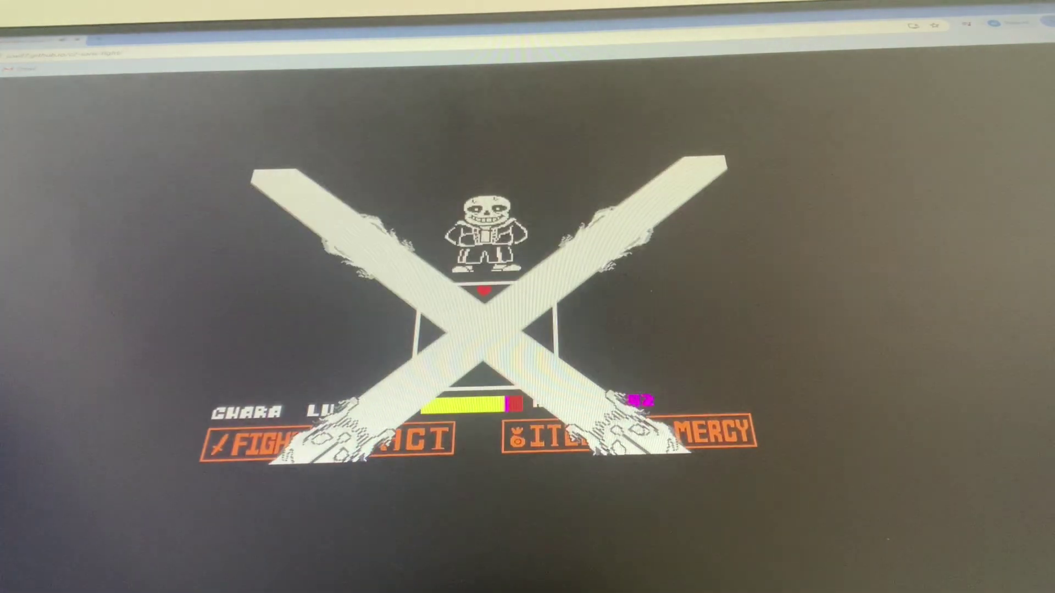
key(z)
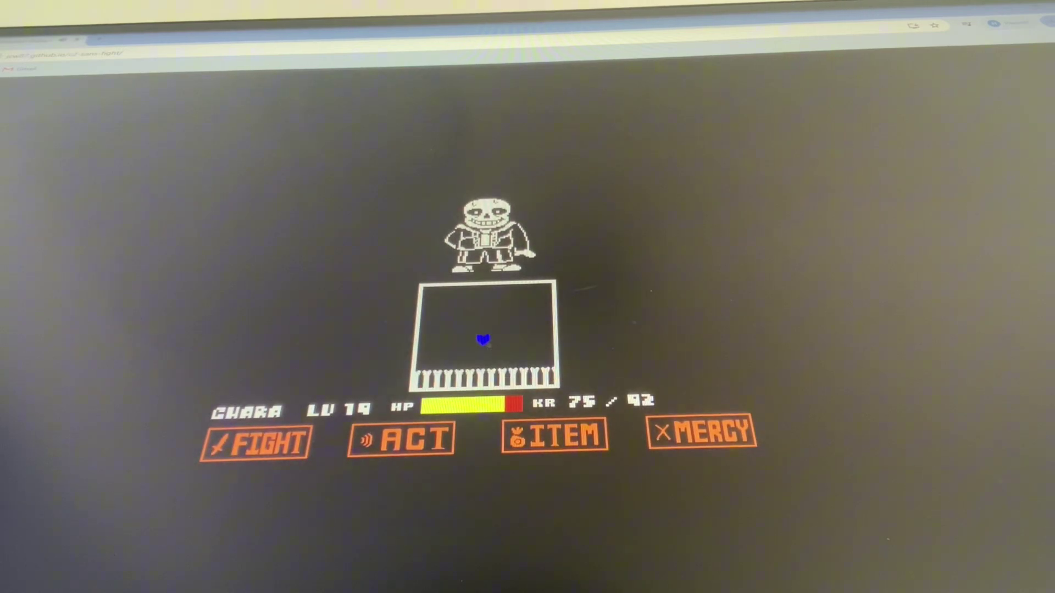
key(Up)
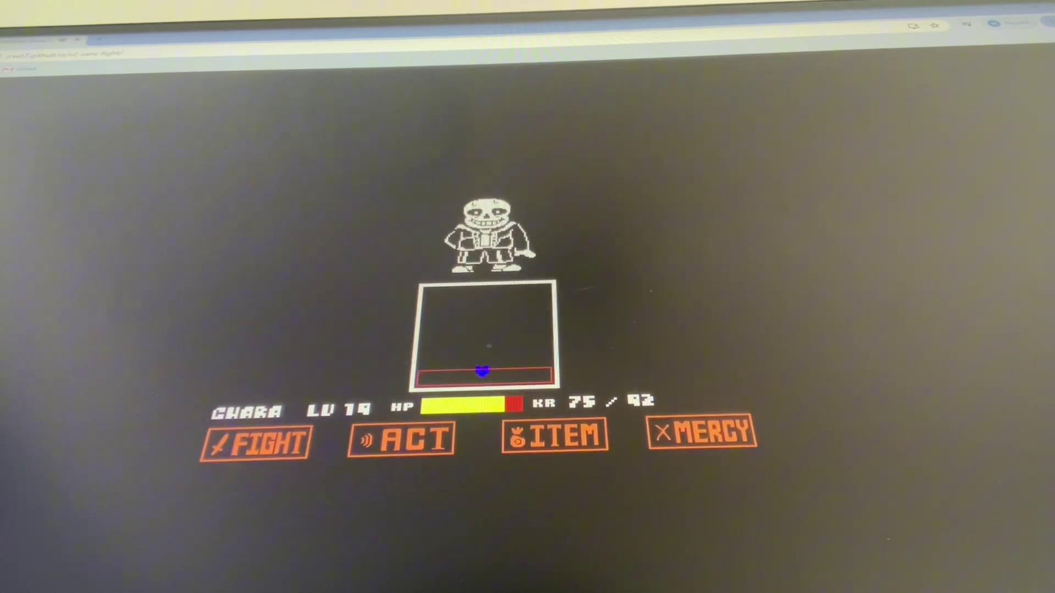
Step: Slash Sans, steer the soul through the gravity-slam bones, and strike again
key(z)
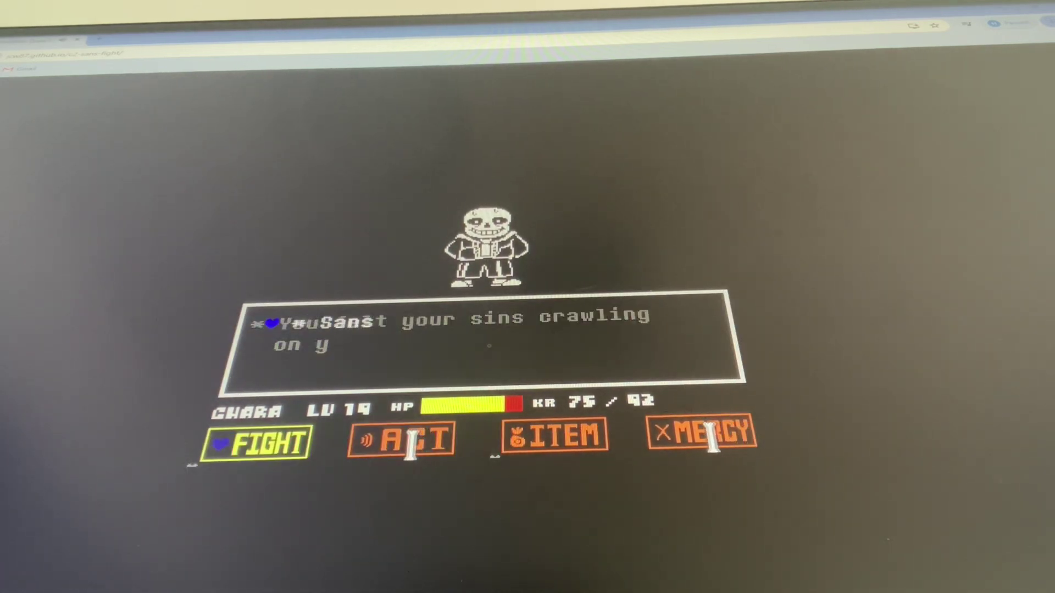
key(z)
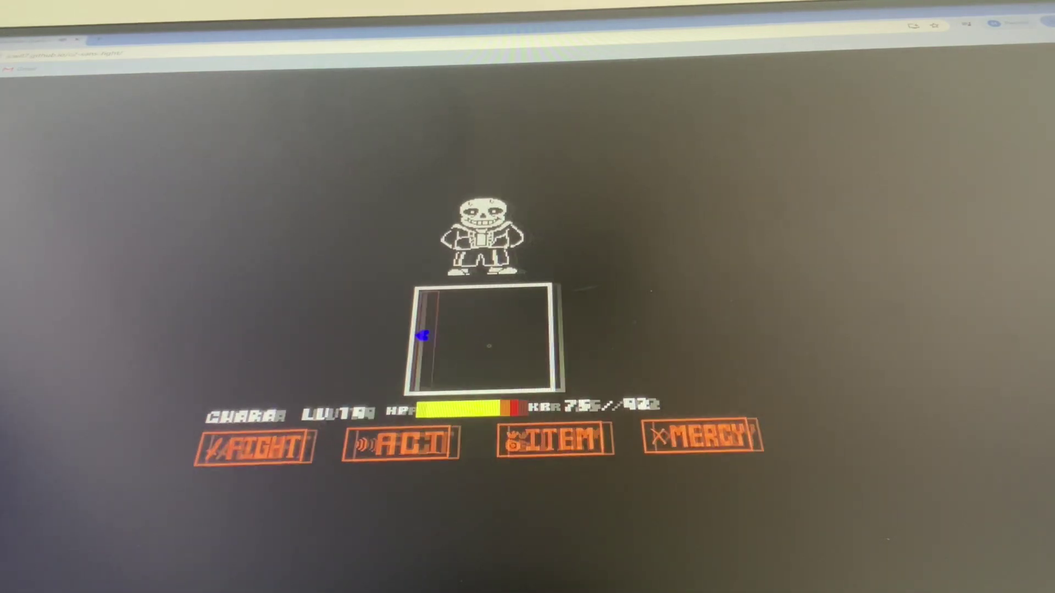
key(Right)
key(Left)
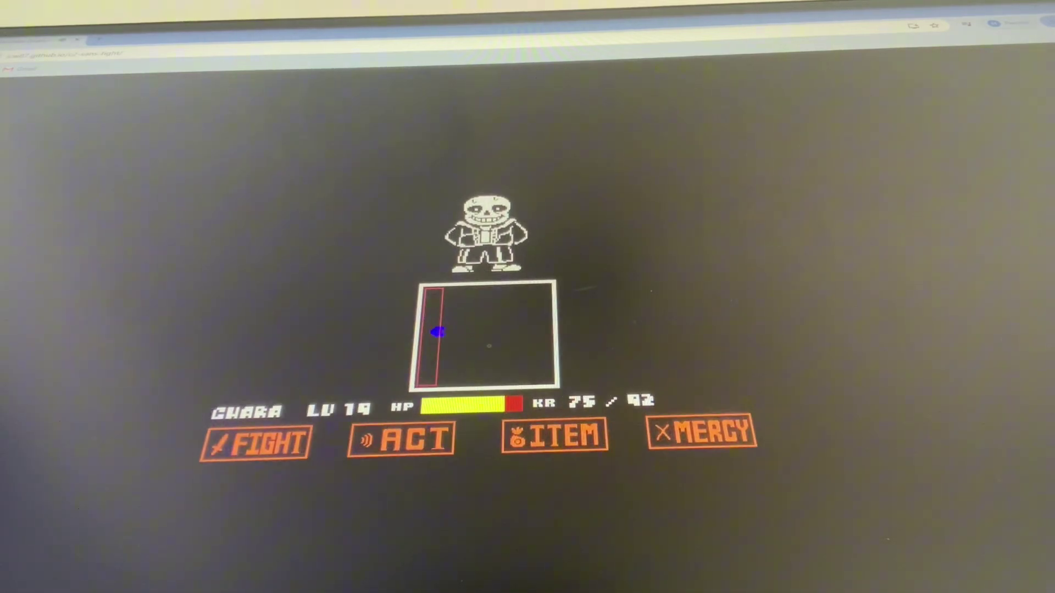
key(Right)
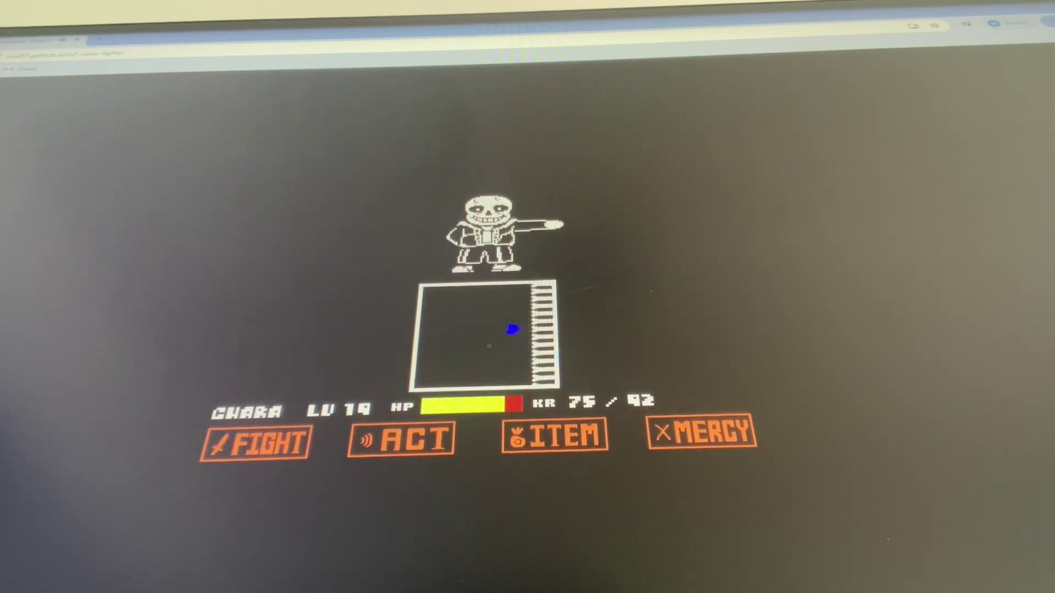
key(Left)
key(Up)
key(Left)
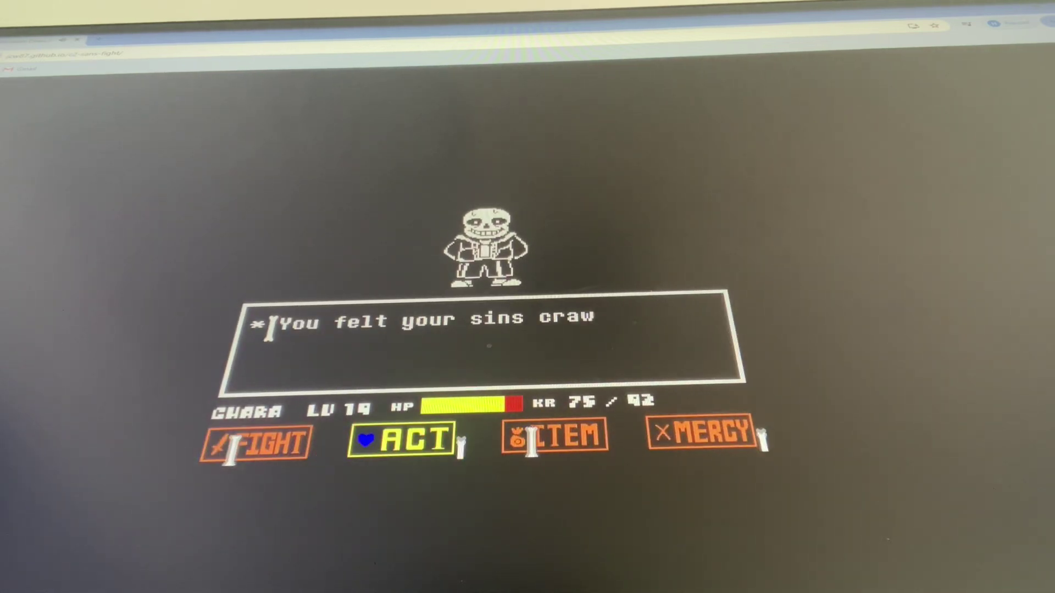
key(z)
key(z)
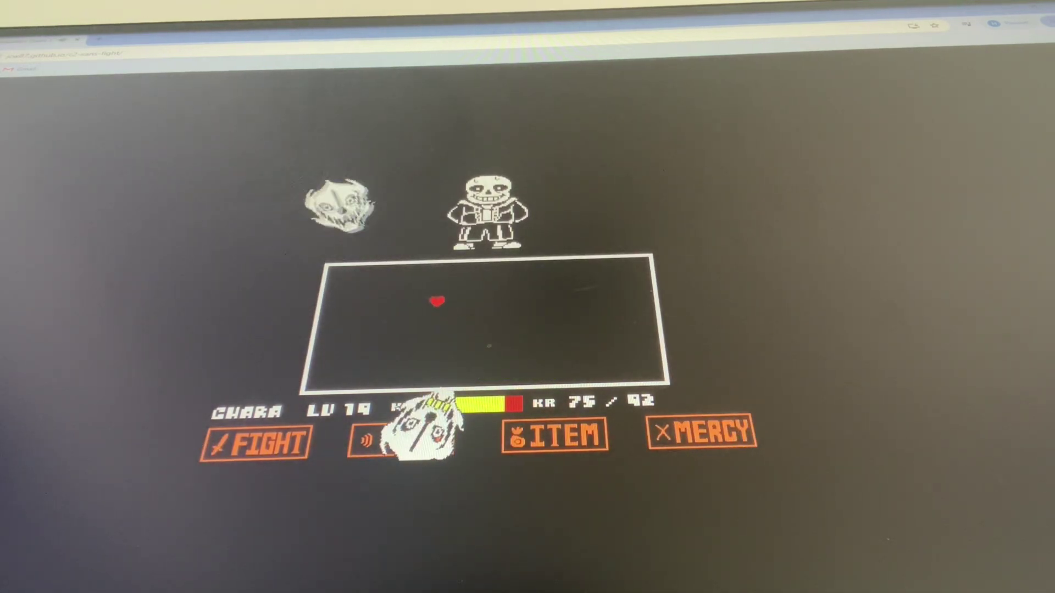
Step: Dodge the blasters along the box edges and swing at Sans again
key(Right)
key(Down)
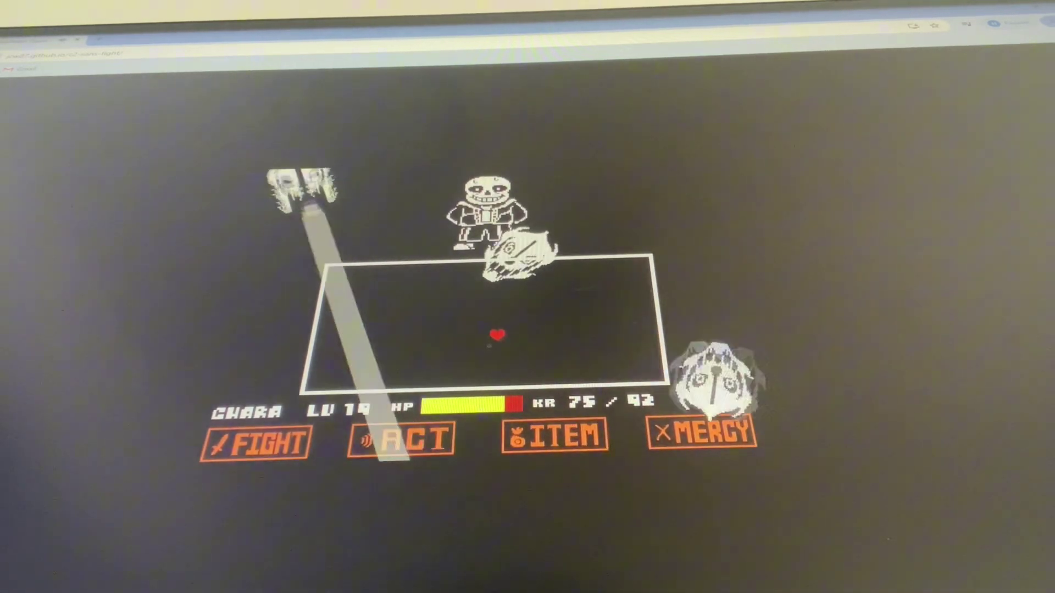
key(Up)
key(Left)
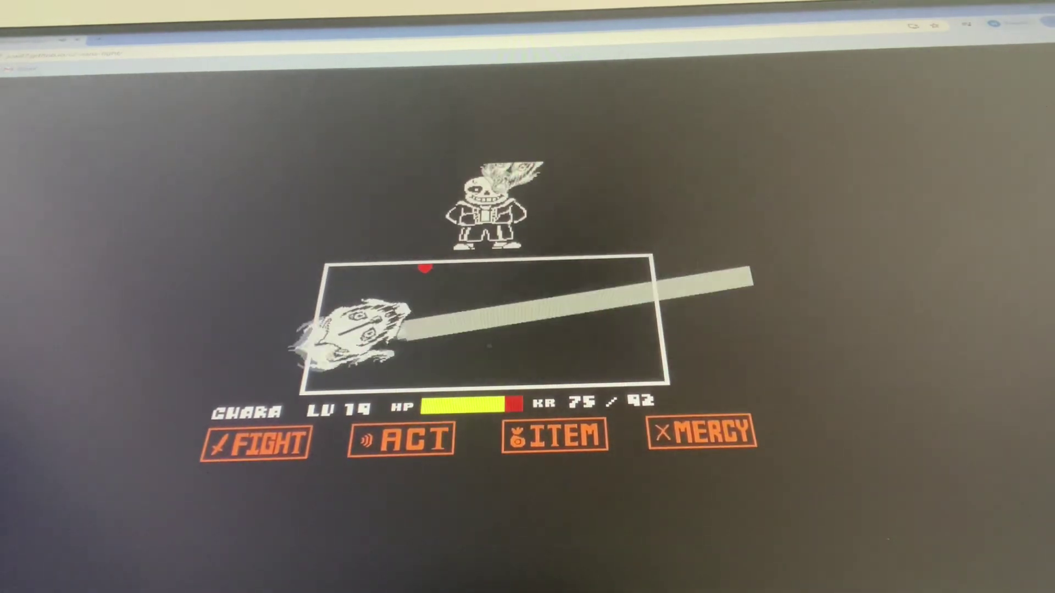
key(Down)
key(Down)
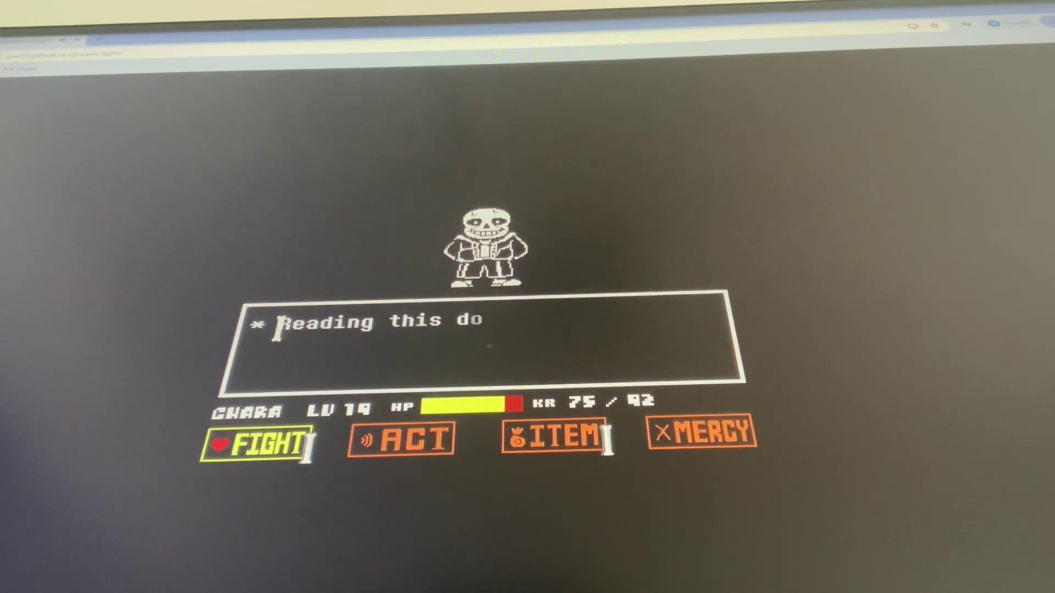
key(Left)
key(z)
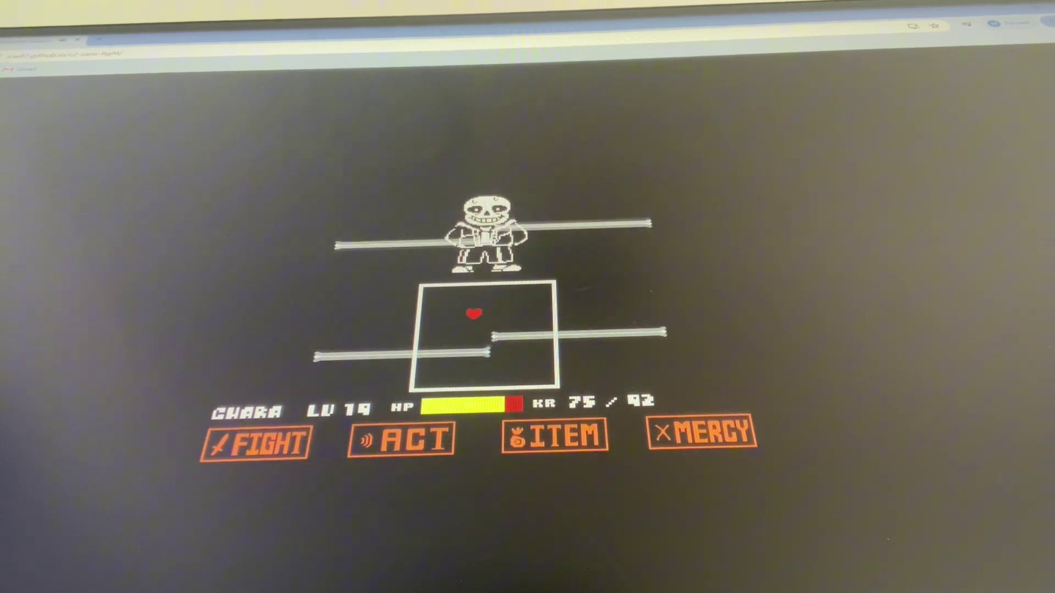
Step: Steer the heart clear of more bones and swing at Sans, ending at 60/92 HP
key(Up)
key(Right)
key(Left)
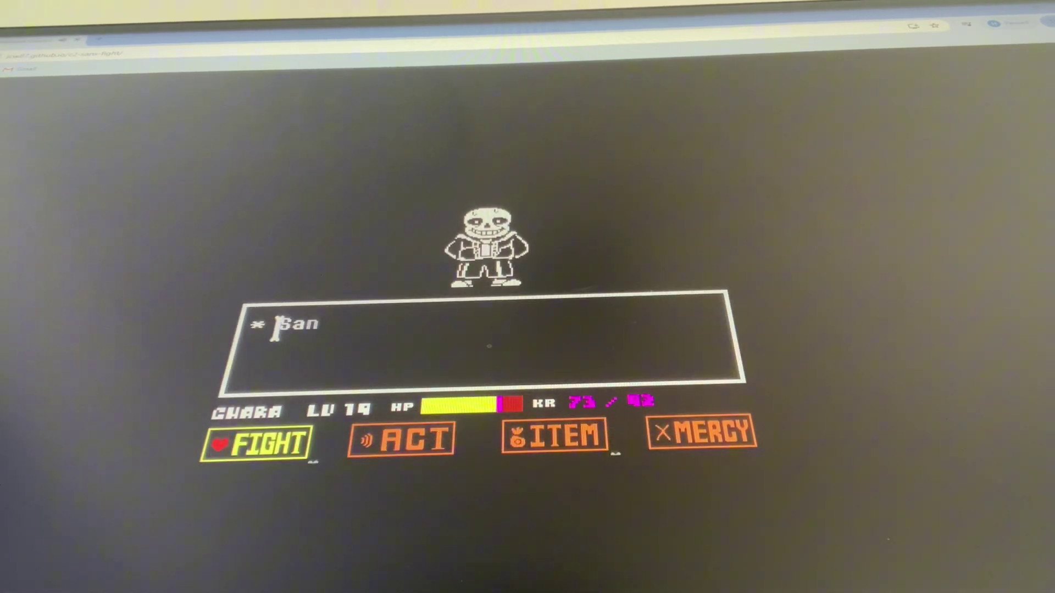
key(Left)
key(z)
key(z)
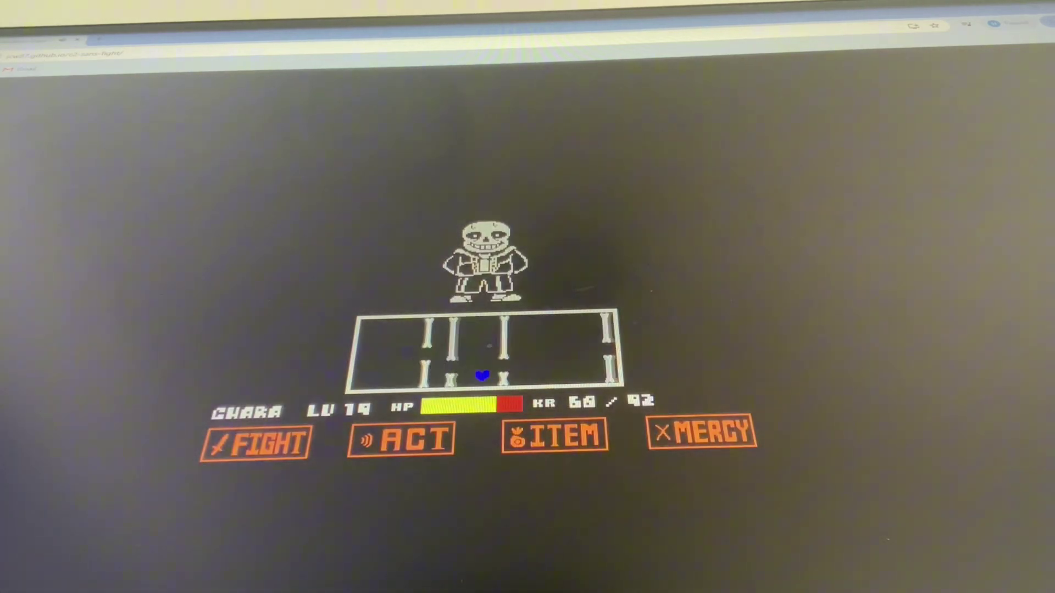
key(Right)
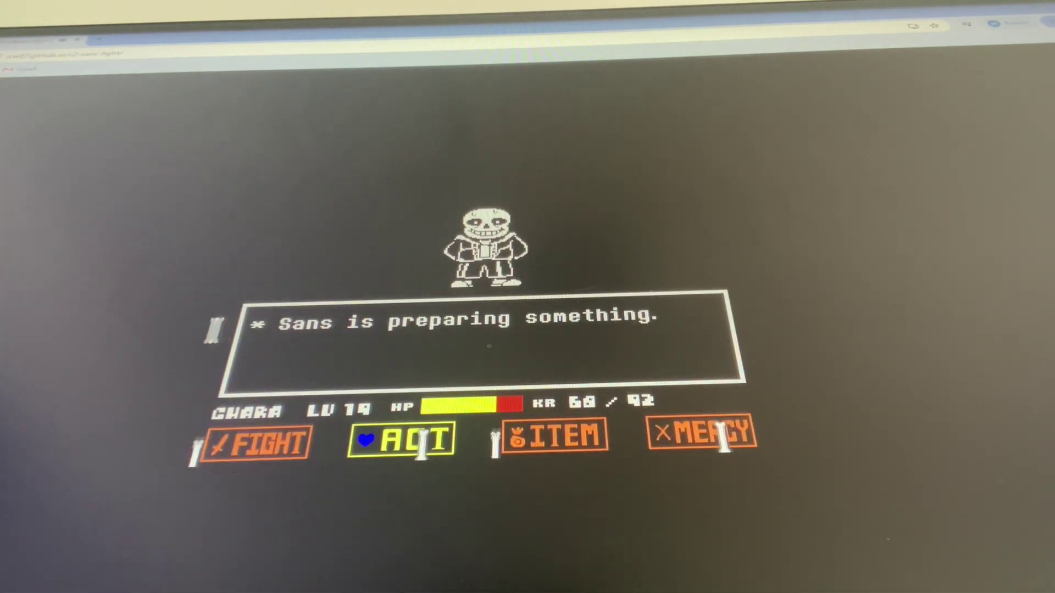
Step: Swing at Sans twice more, both attacks missing
key(Left)
key(z)
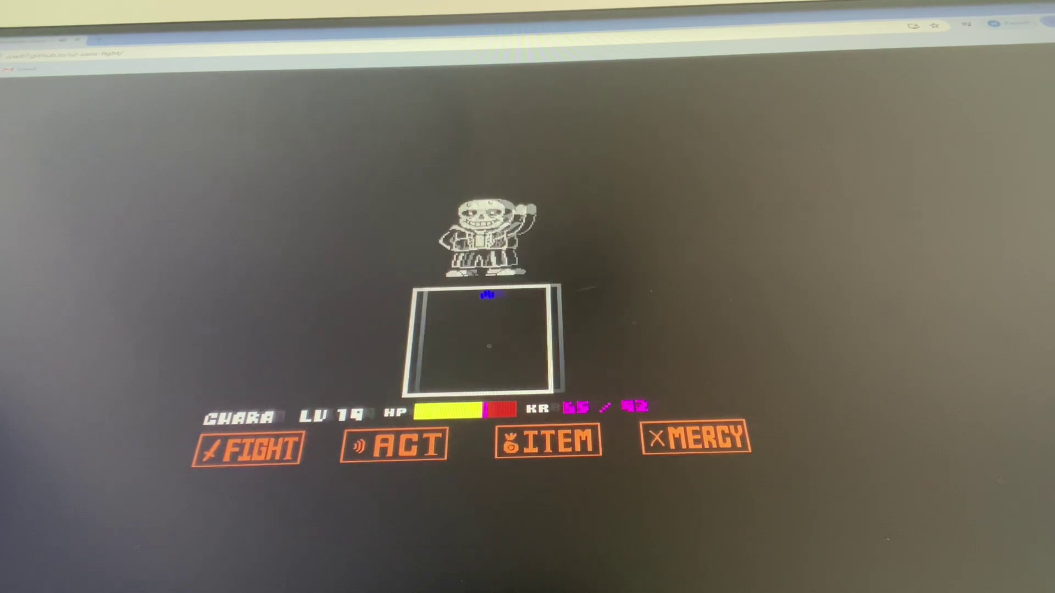
key(Right)
key(Left)
key(z)
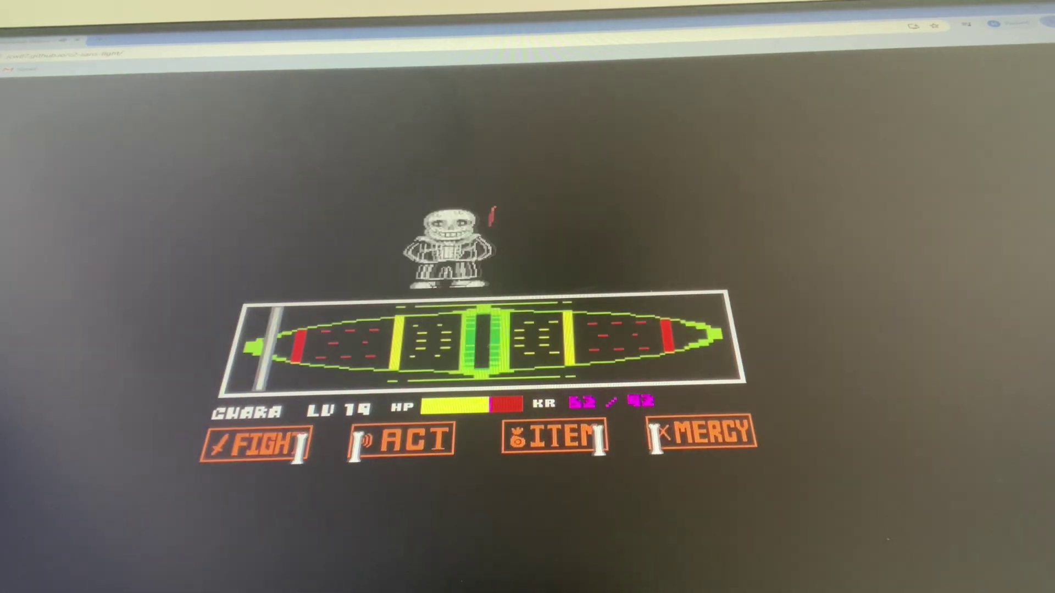
key(z)
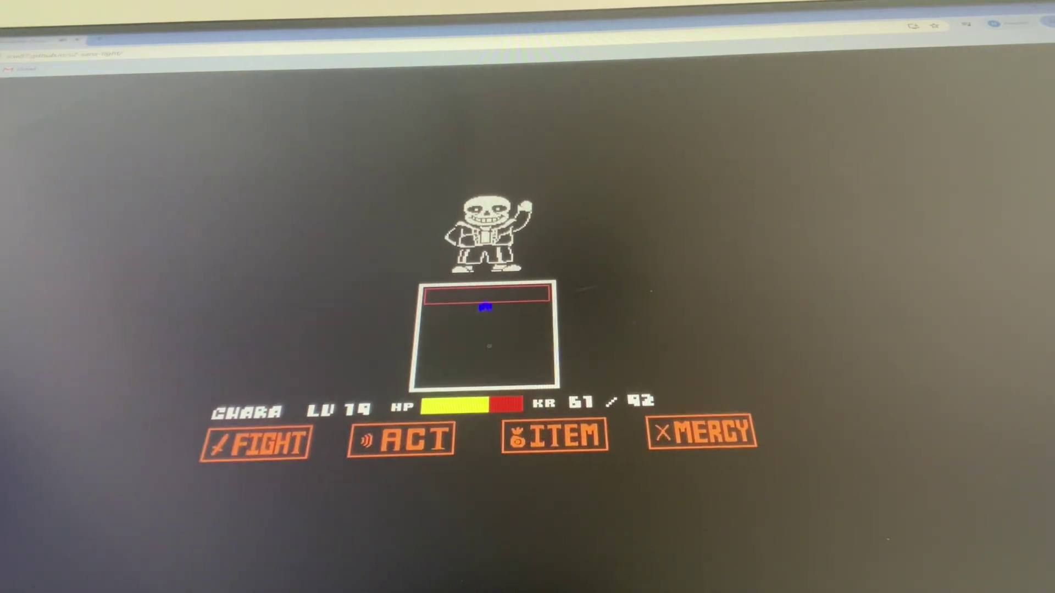
Step: Steer the blue heart through the widening bone attack, surviving at 1/92 HP
key(Left)
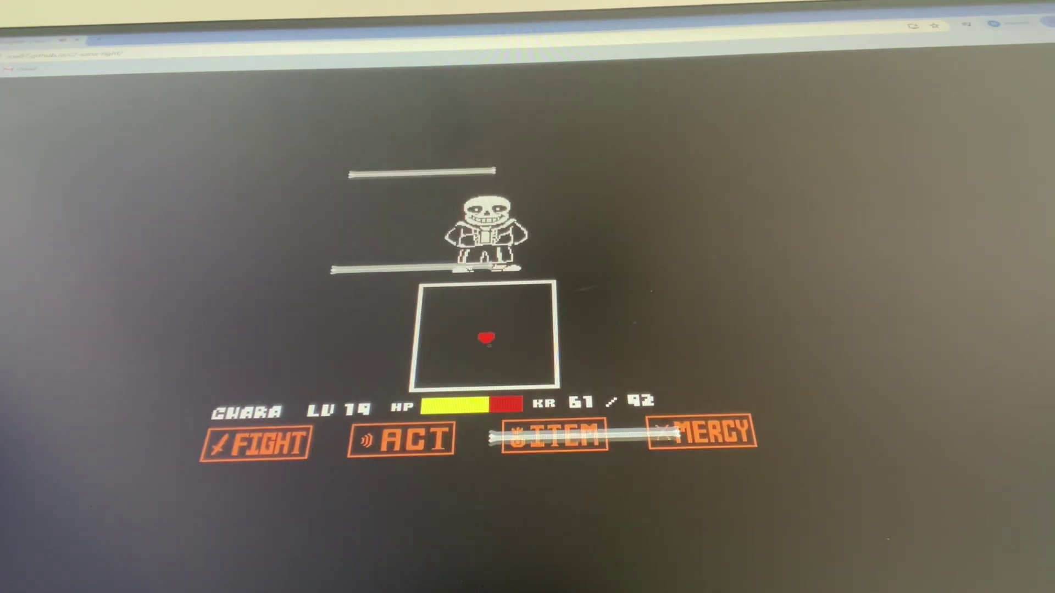
key(Up)
key(Right)
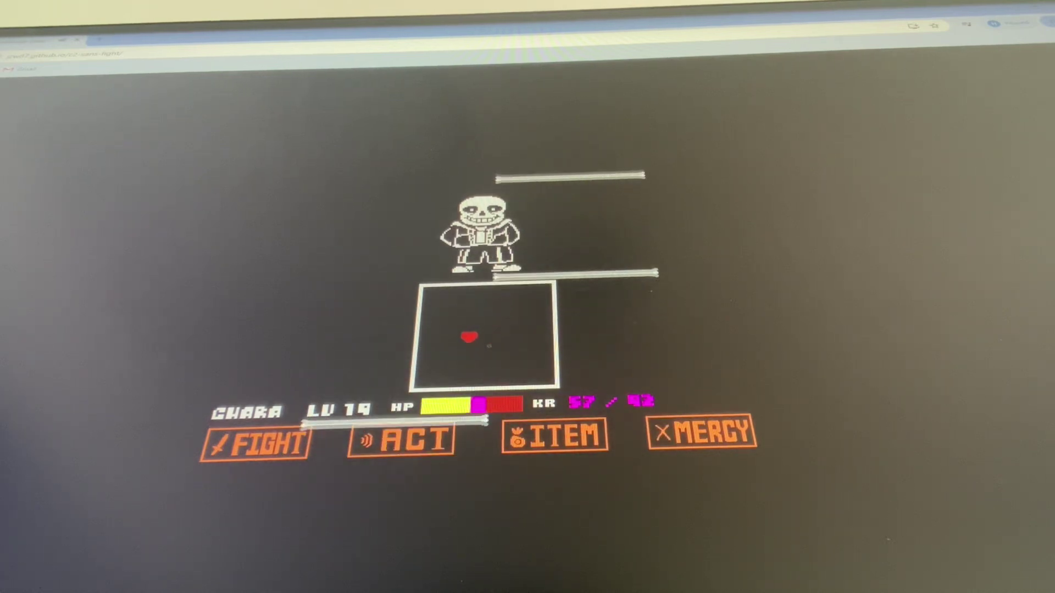
key(Left)
key(Left)
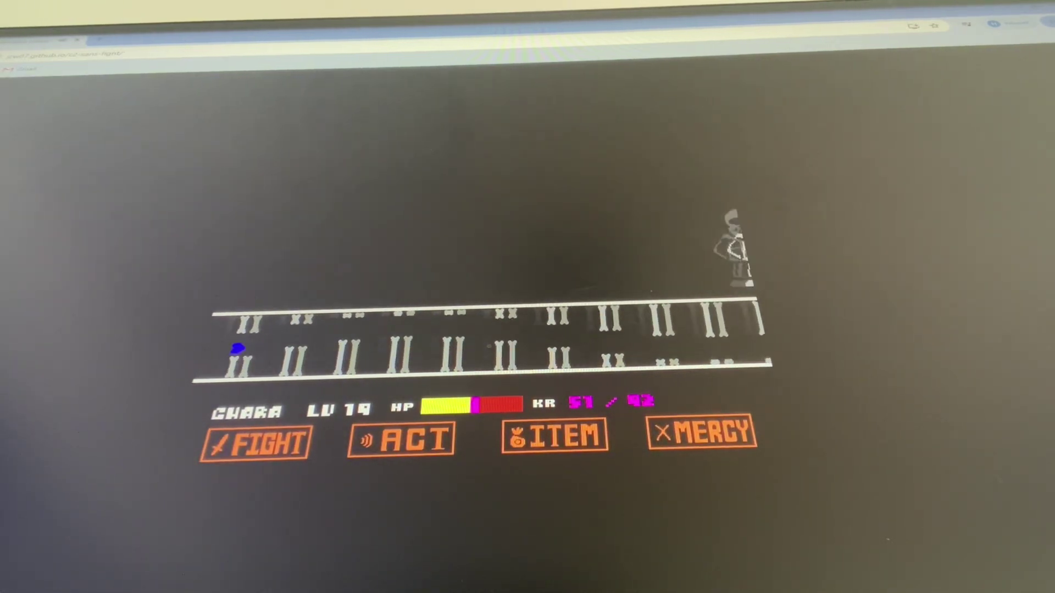
key(Up)
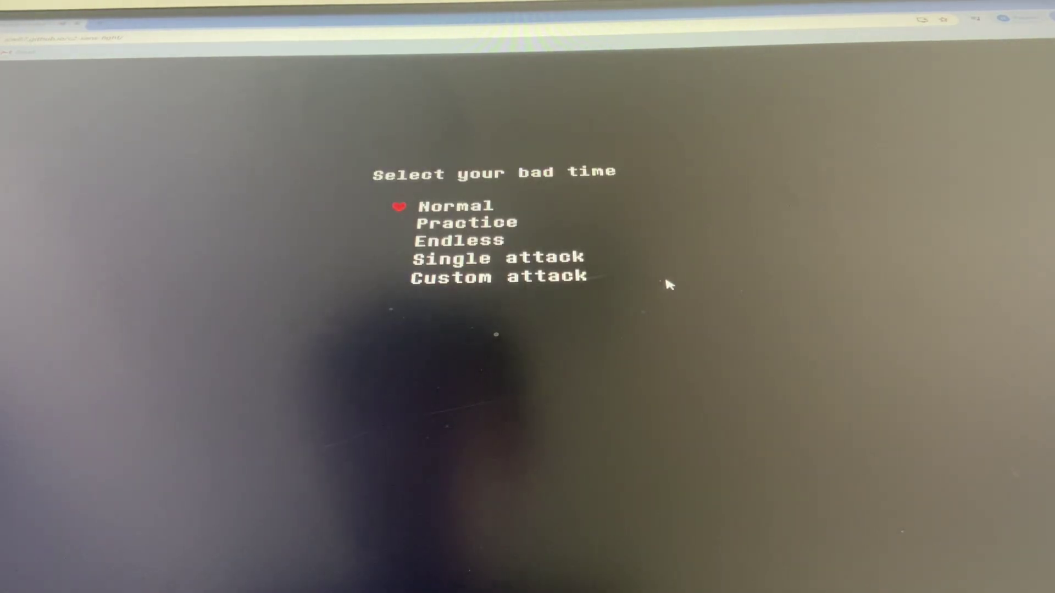
Step: Choose Single attack mode and start practising a Sans bone attack
key(Down)
key(Down)
key(Down)
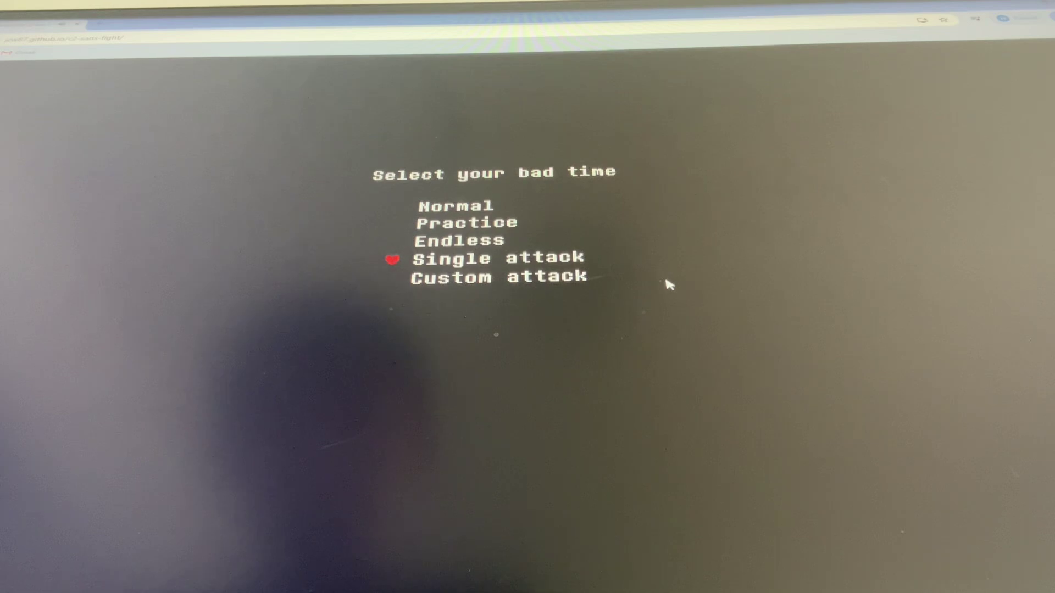
key(Down)
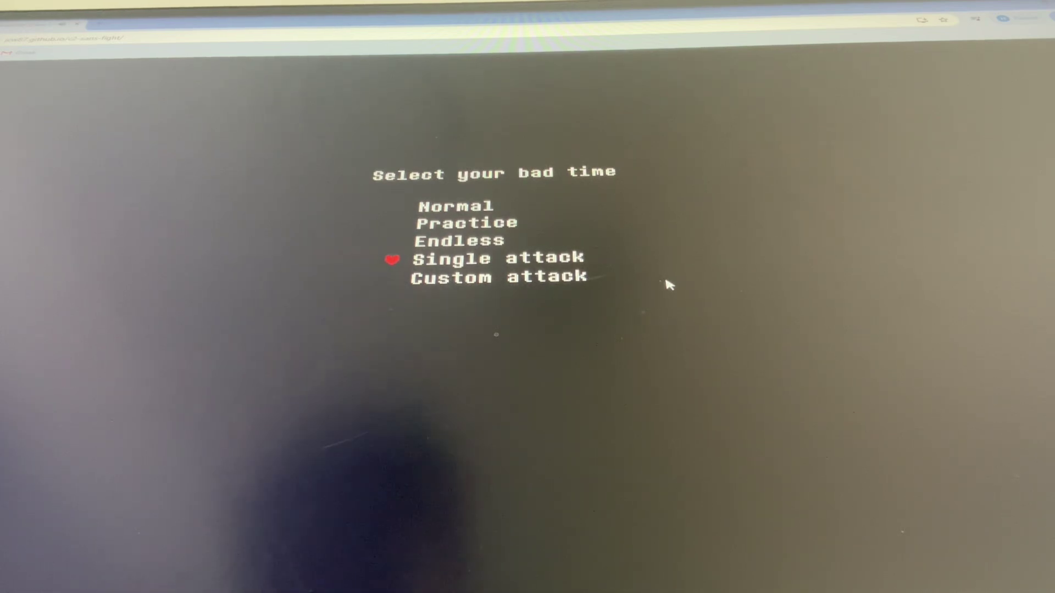
key(z)
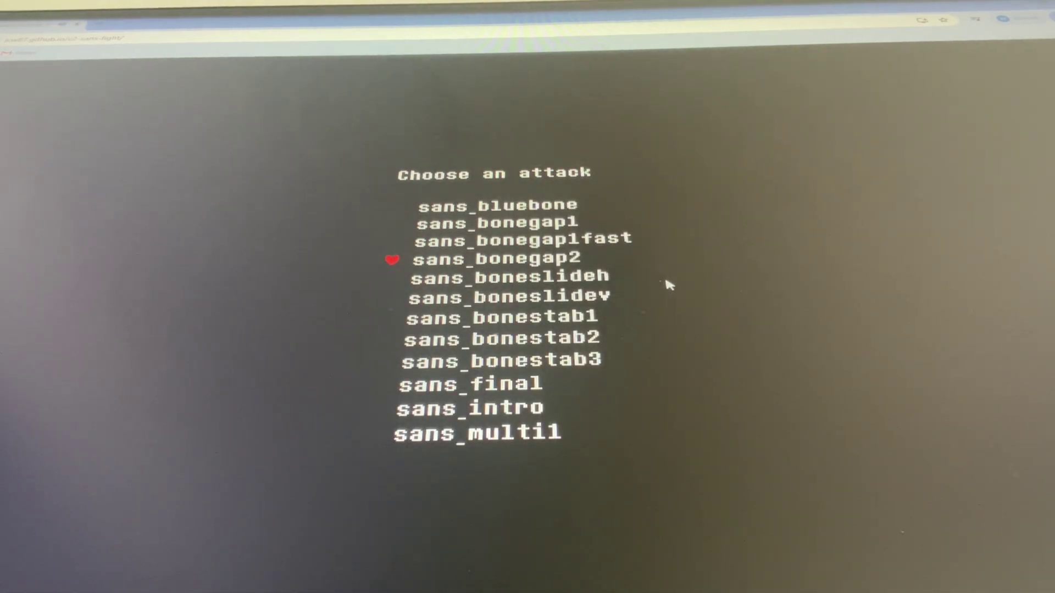
key(z)
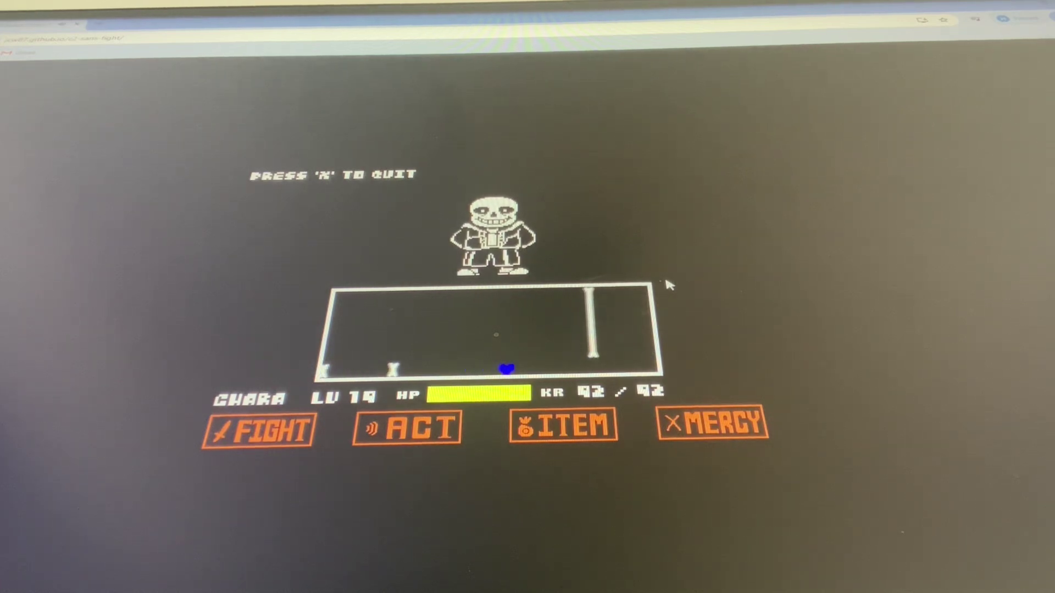
Step: Jump the heart over the first waves of sliding bones
key(Up)
key(Left)
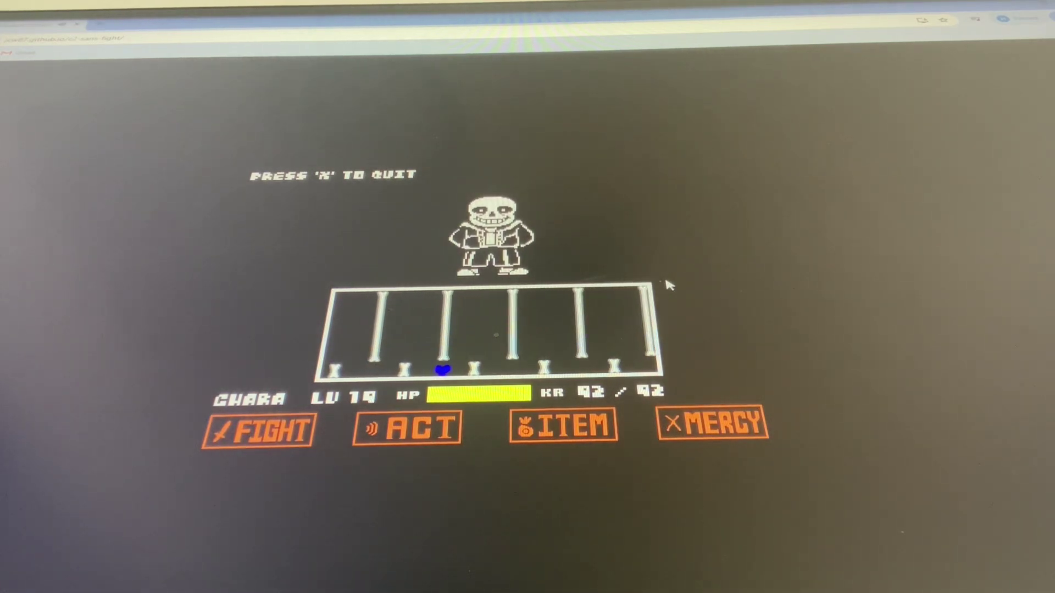
key(Right)
key(Up)
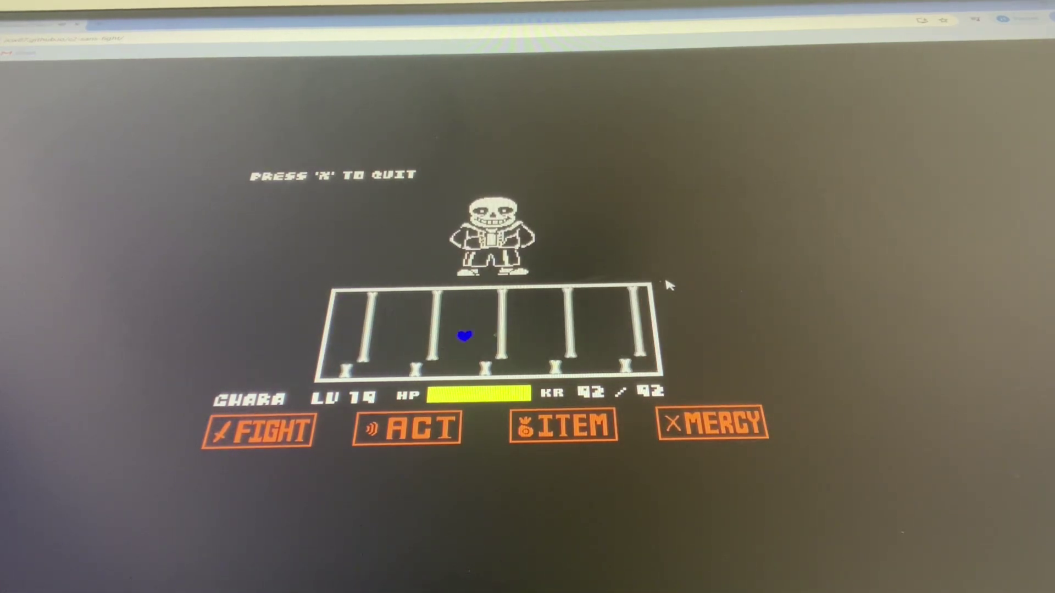
key(Right)
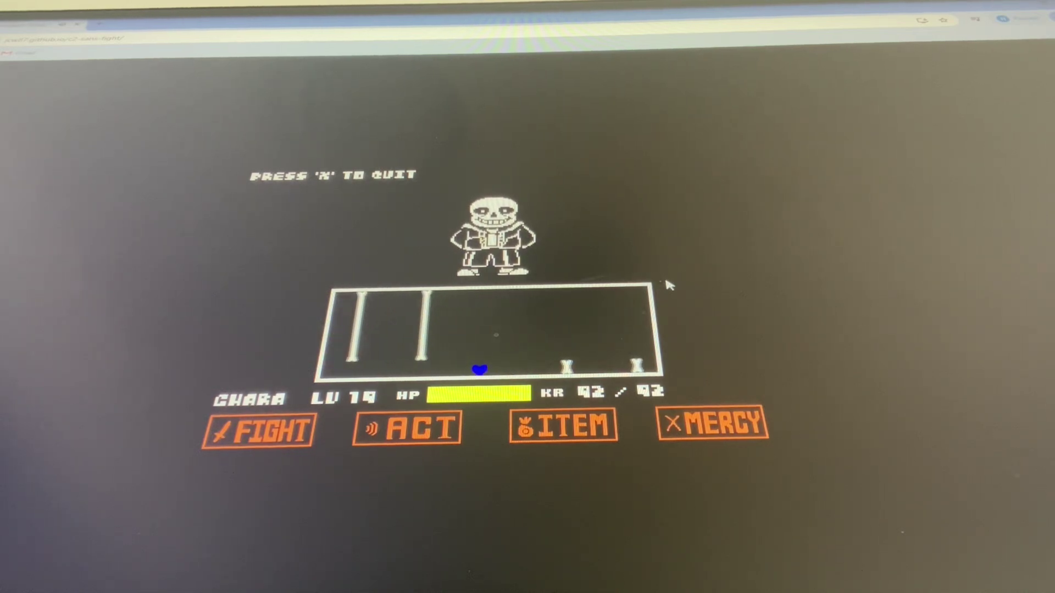
key(Left)
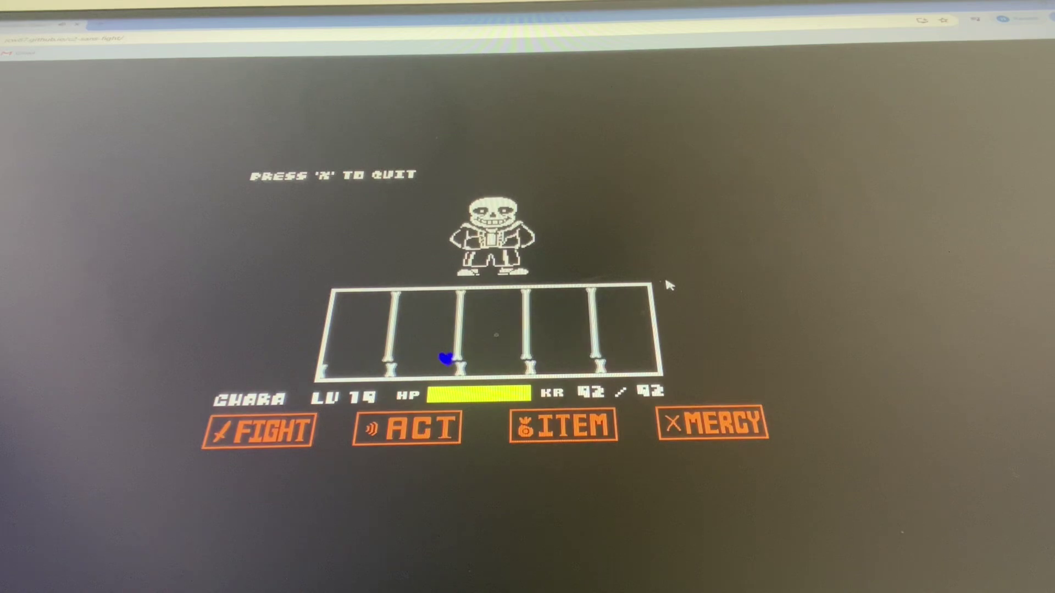
key(Right)
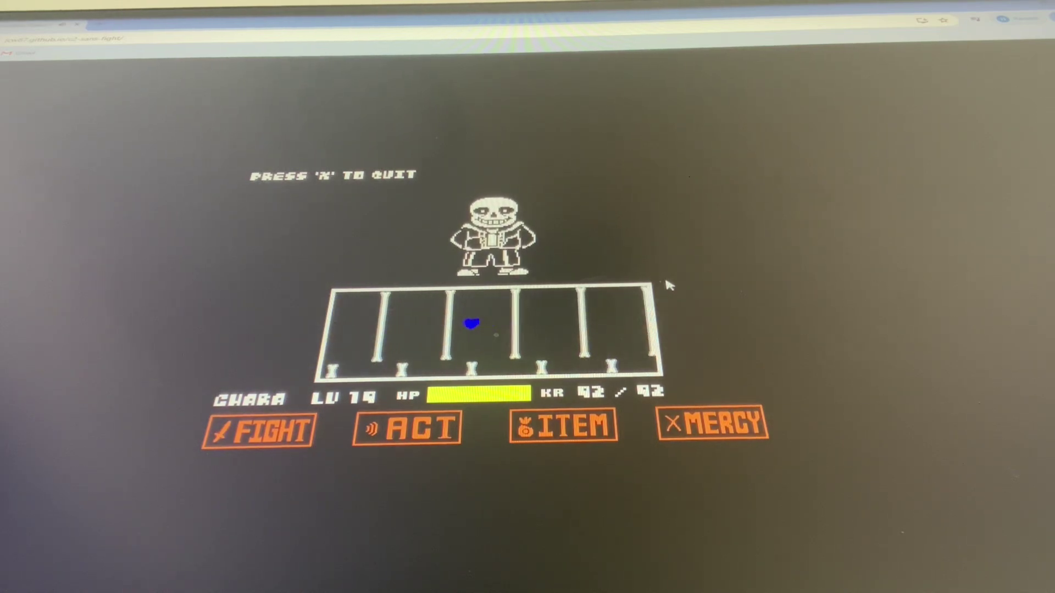
key(Left)
key(Right)
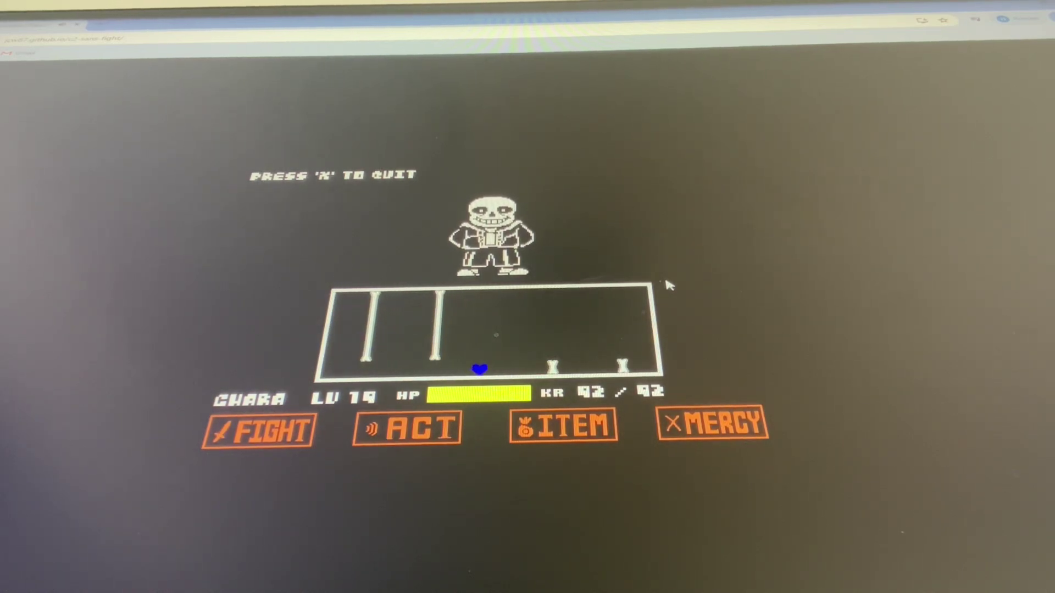
Step: Clear the remaining sliding bones at 92/92 HP, then quit with X
key(Right)
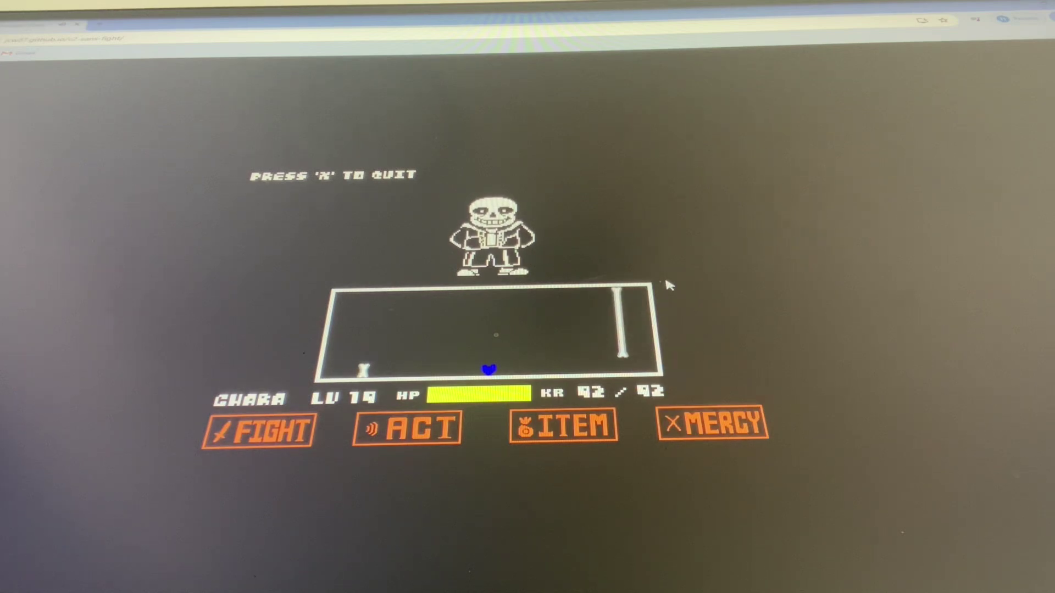
key(Right)
key(Up)
key(Left)
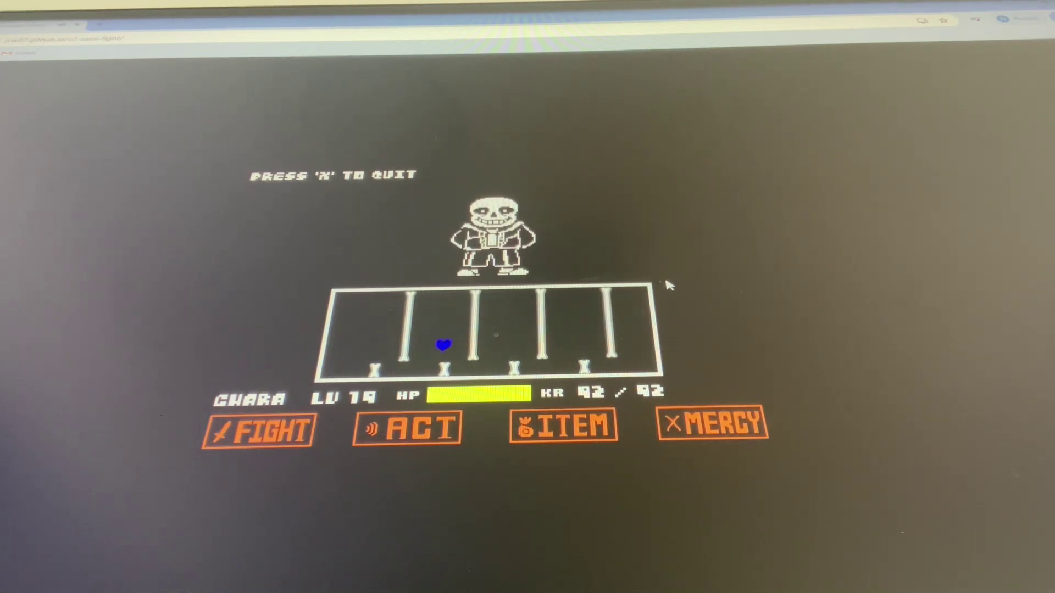
key(Right)
key(Up)
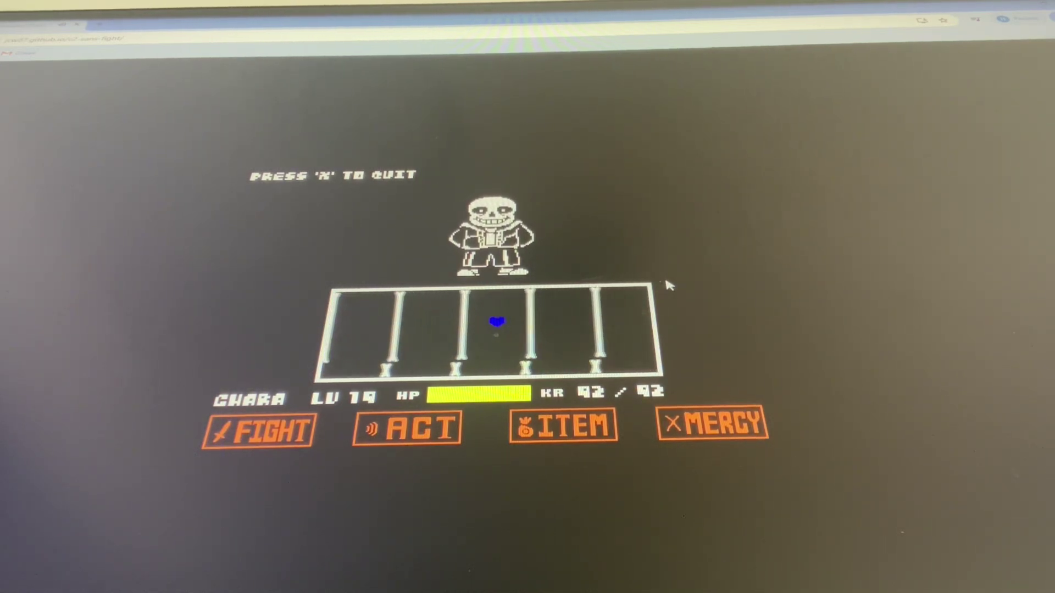
key(Left)
key(Right)
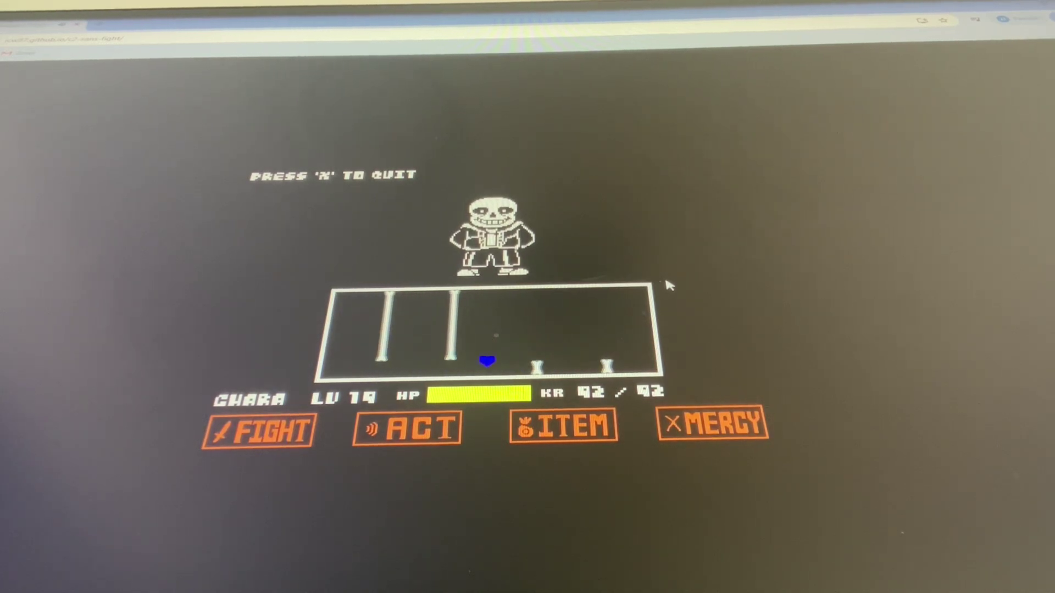
key(x)
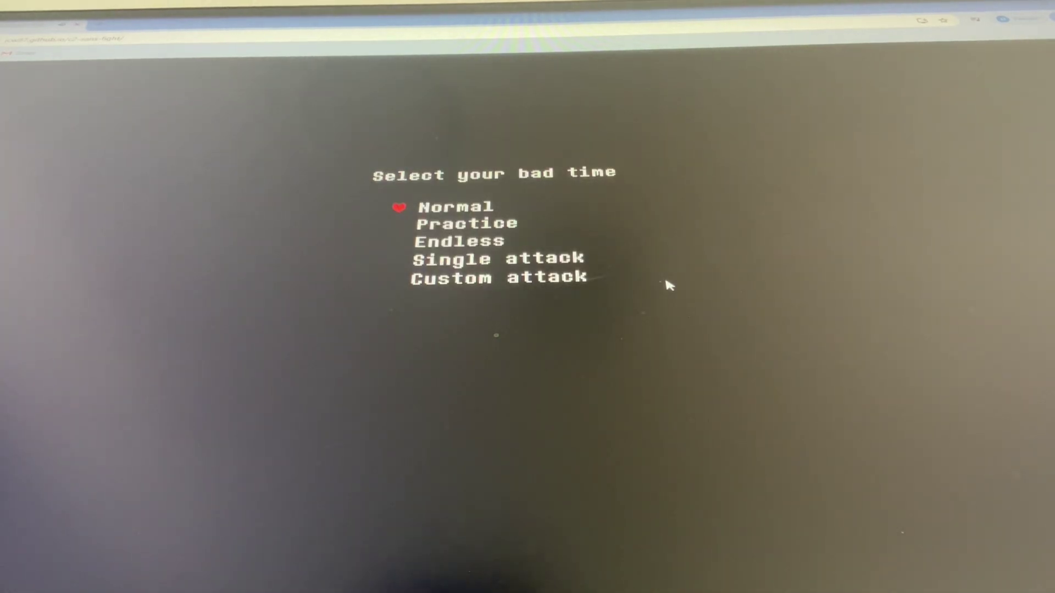